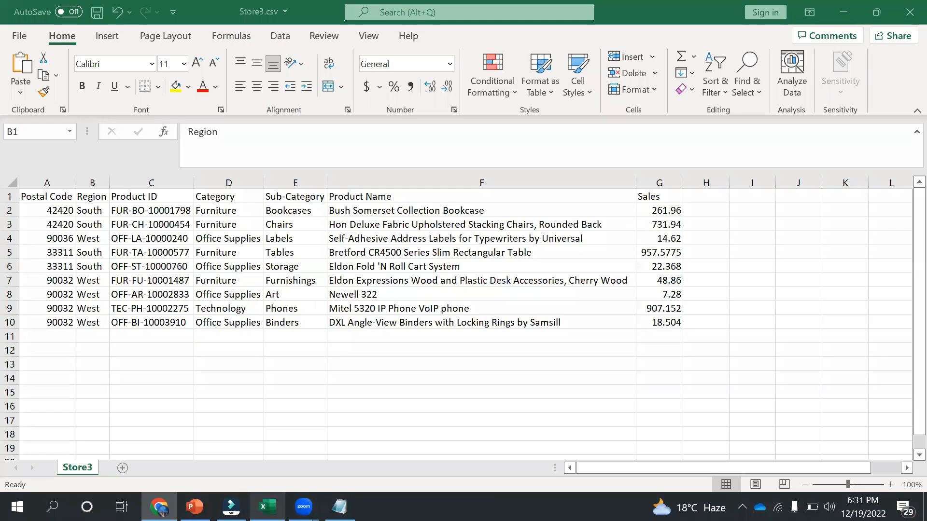
# Step: Review the Postal Code, Region and Product ID column headers in the Store3.csv sheet
pyautogui.click(40, 198)
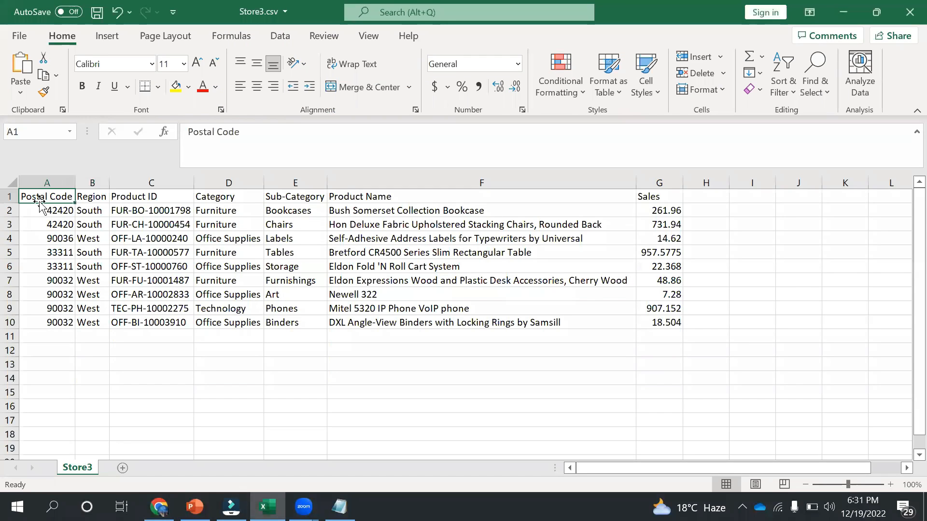
pyautogui.click(80, 201)
pyautogui.click(128, 203)
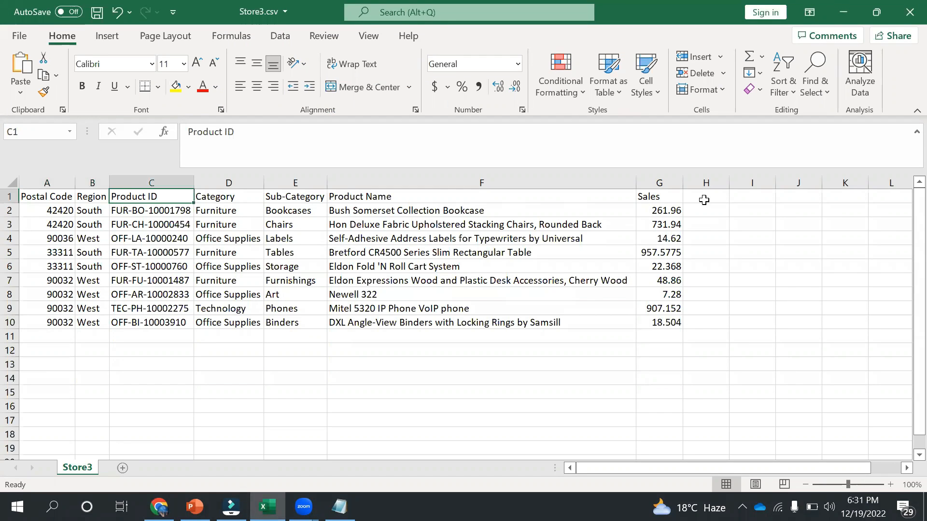
# Step: Switch to the AWS Glue console in the browser and view the Data Catalog's list of tables
pyautogui.hotkey('alt', 'Tab')
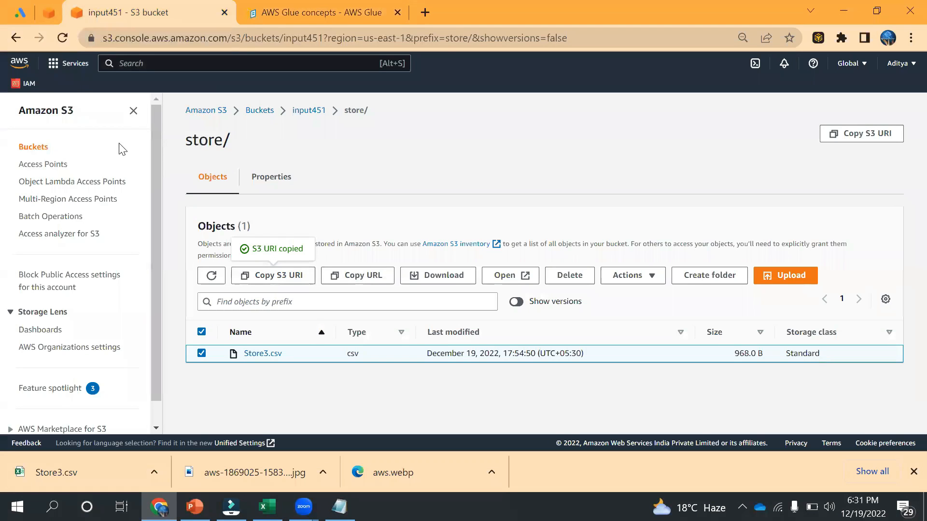
pyautogui.click(50, 15)
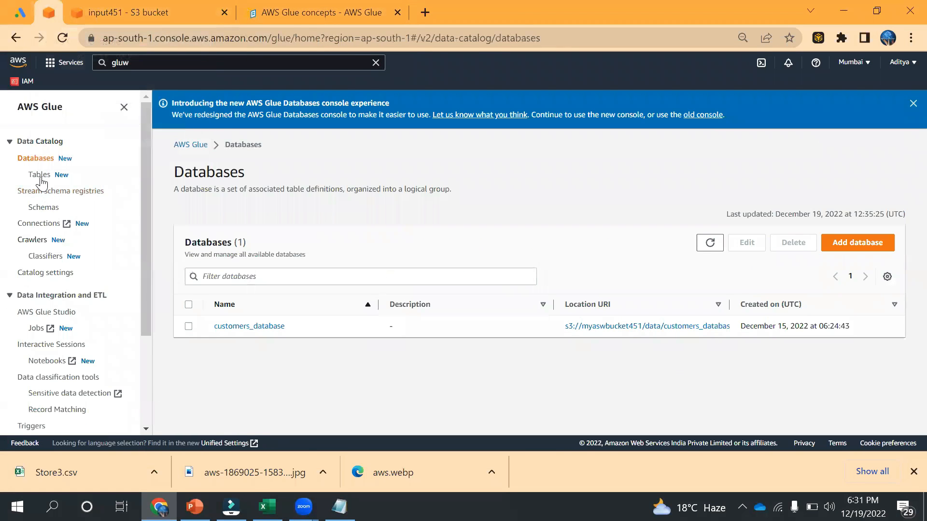
pyautogui.click(40, 177)
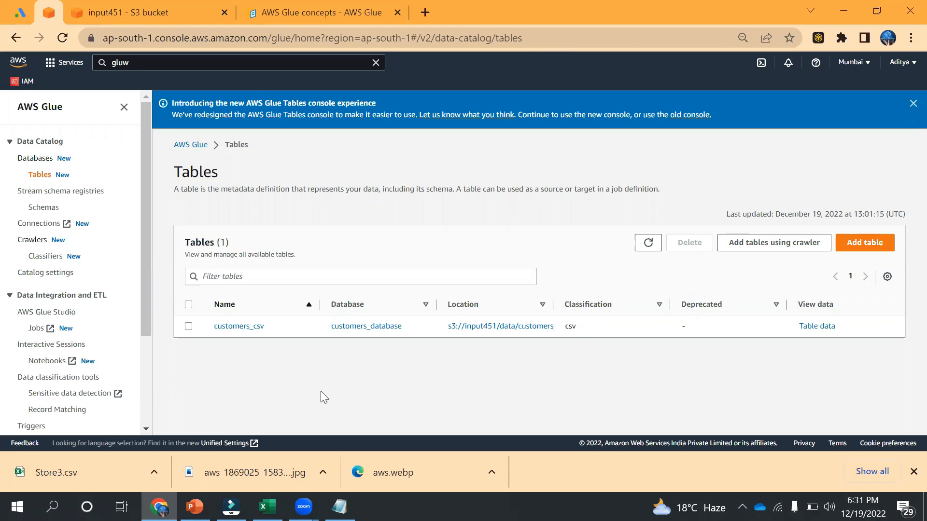
# Step: Create a Data Catalog database named store without a location or description, and view its details
pyautogui.click(34, 161)
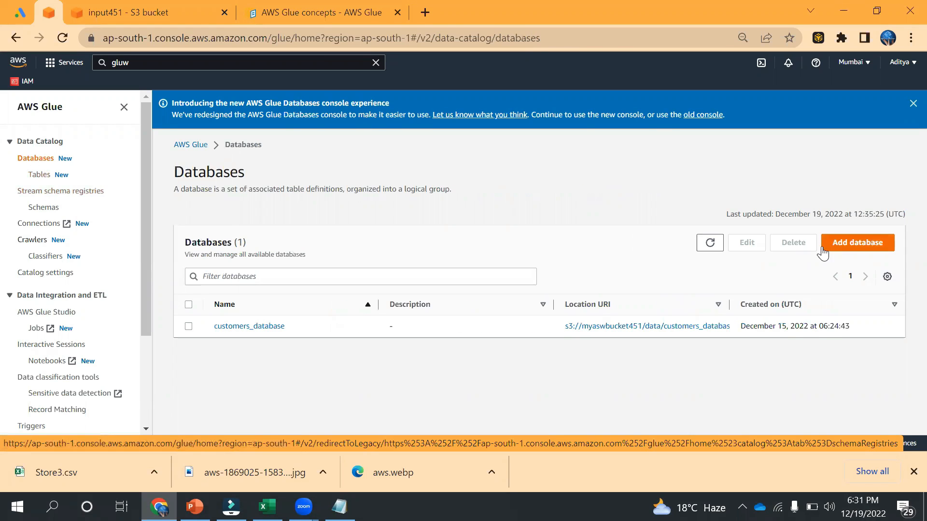
pyautogui.click(847, 248)
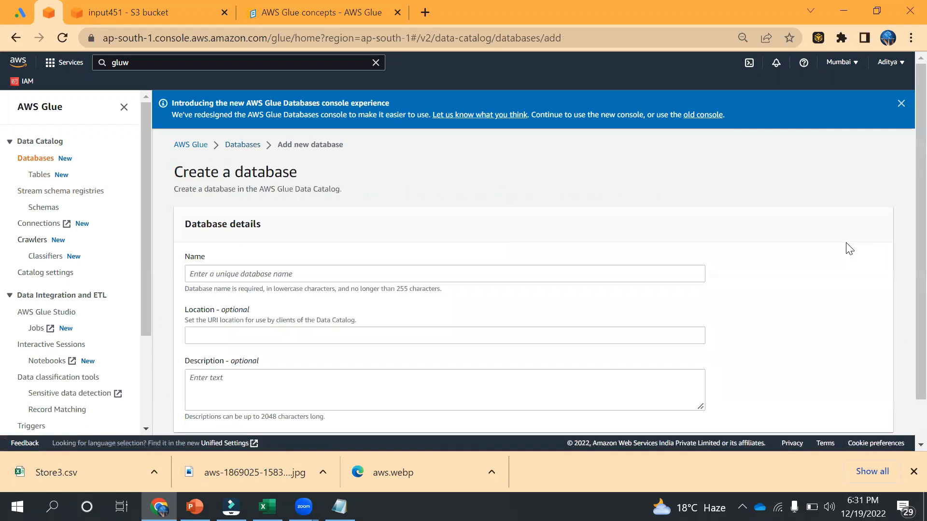
pyautogui.click(390, 271)
pyautogui.write('store')
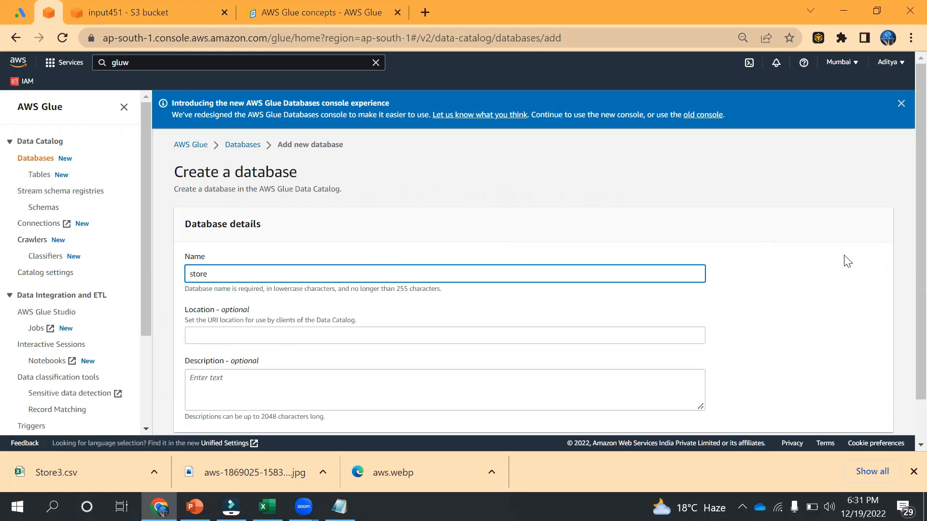
pyautogui.scroll(-1, 903, 289)
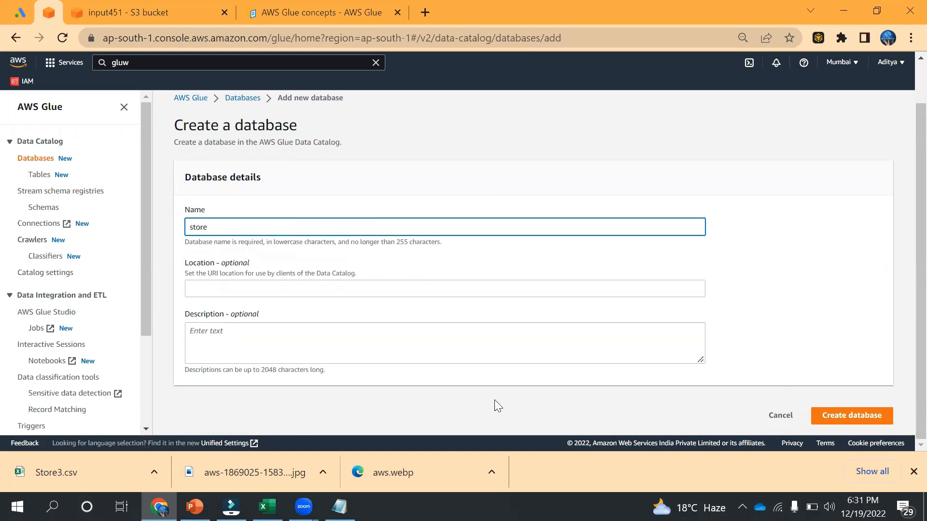
pyautogui.click(833, 424)
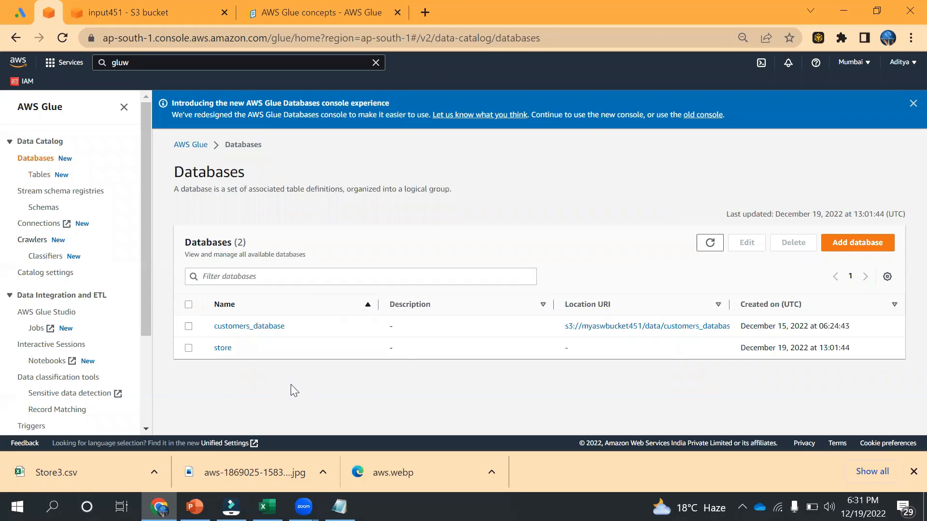
pyautogui.click(230, 348)
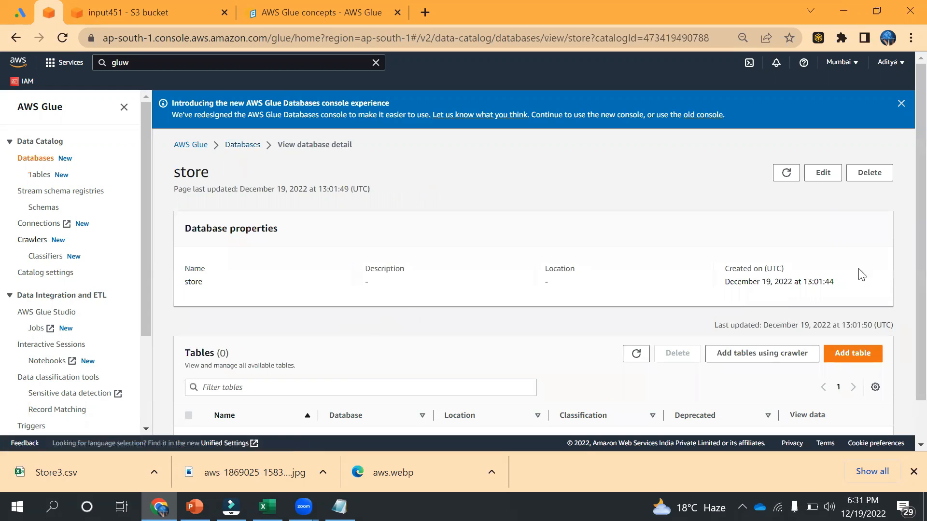
pyautogui.click(48, 159)
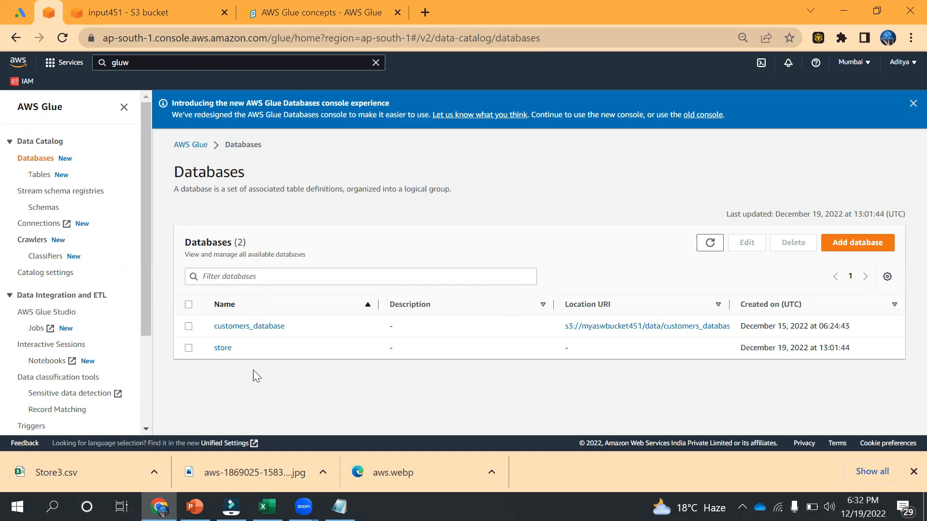
# Step: Start a new Data Catalog table named storemanual in the store database
pyautogui.click(42, 179)
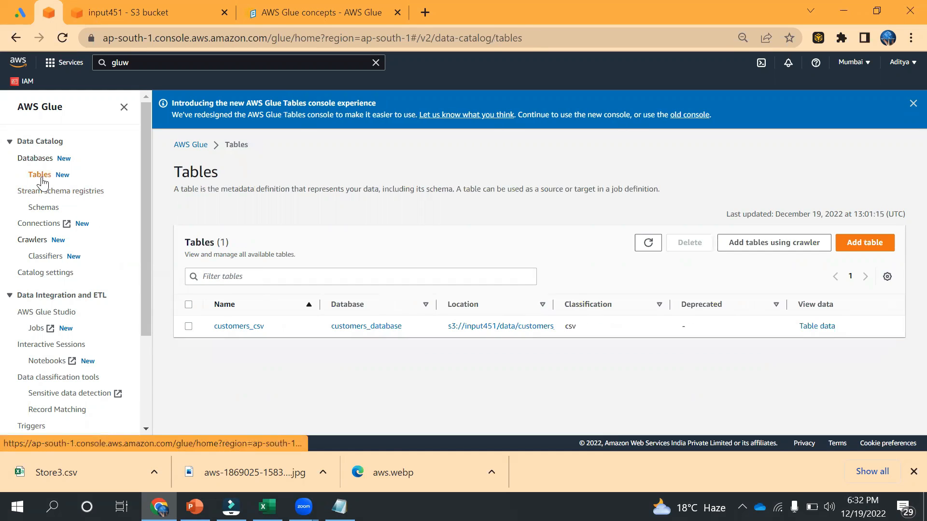
pyautogui.click(868, 245)
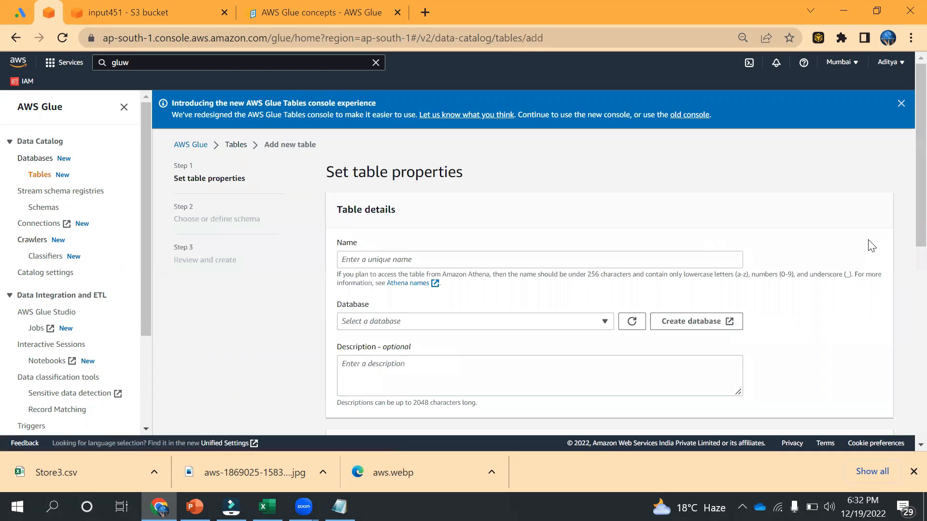
pyautogui.click(551, 264)
pyautogui.write('storemanual')
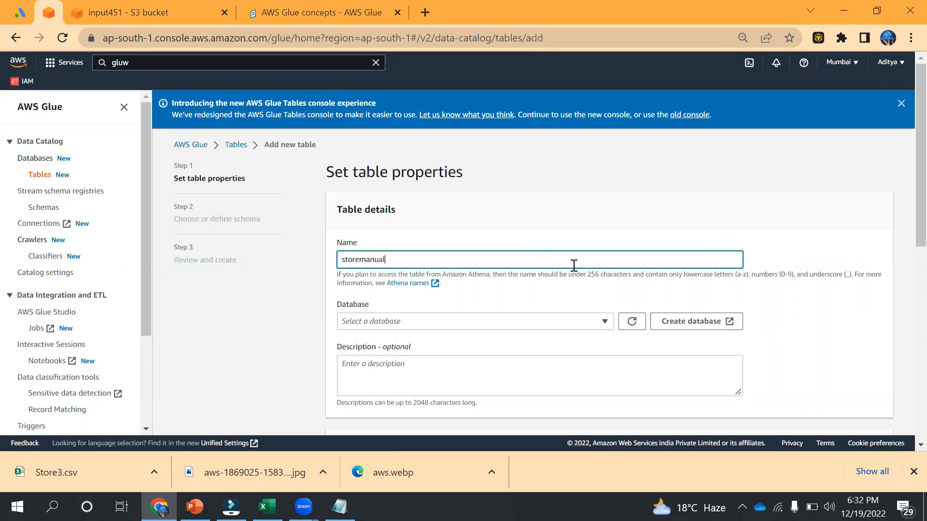
pyautogui.click(604, 321)
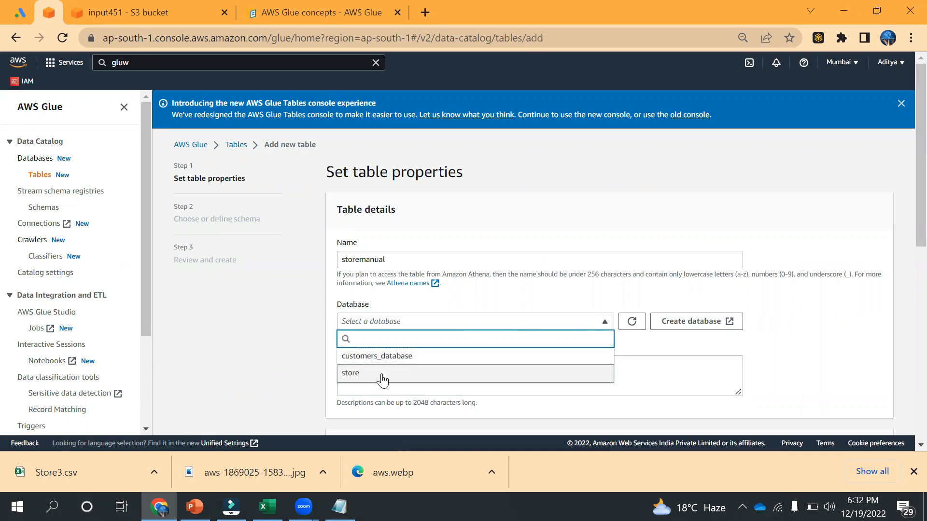
pyautogui.click(357, 377)
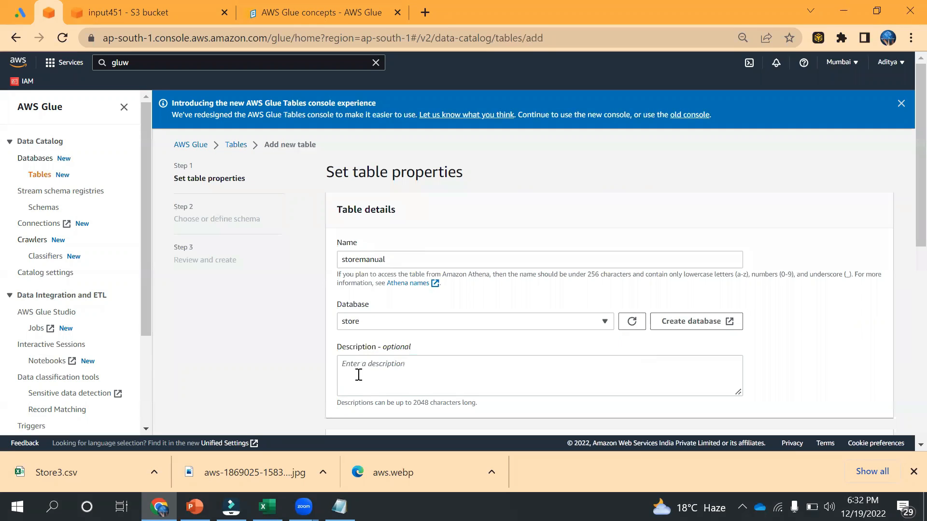
# Step: Set the new table's data format to CSV and proceed to the schema definition
pyautogui.scroll(-6, 905, 237)
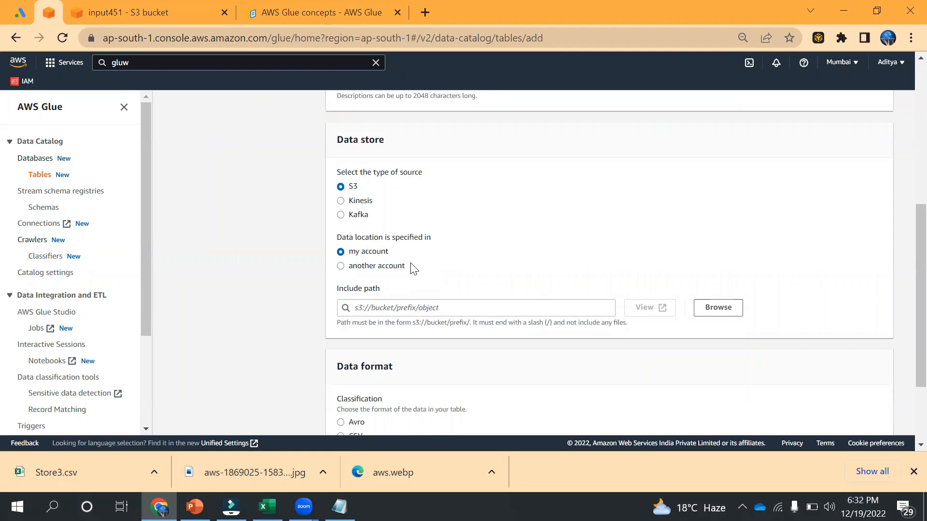
pyautogui.scroll(-3, 905, 284)
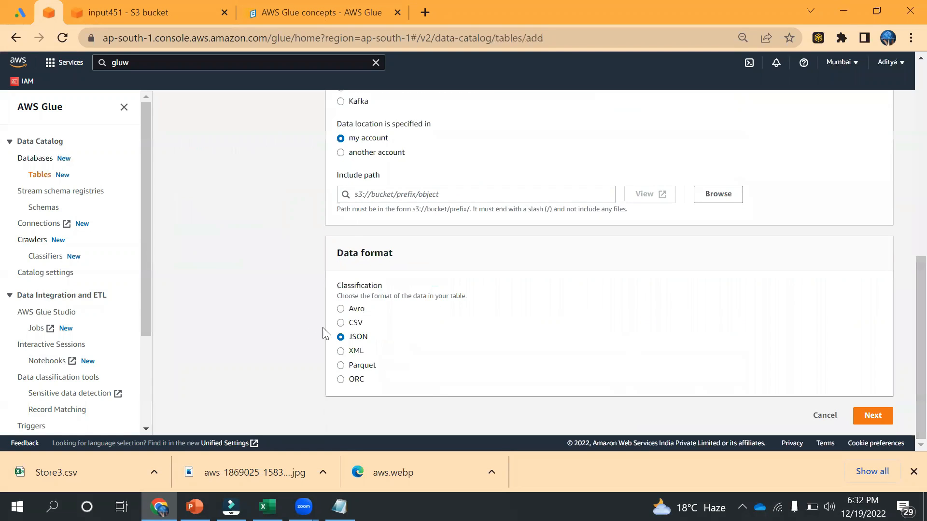
pyautogui.click(341, 324)
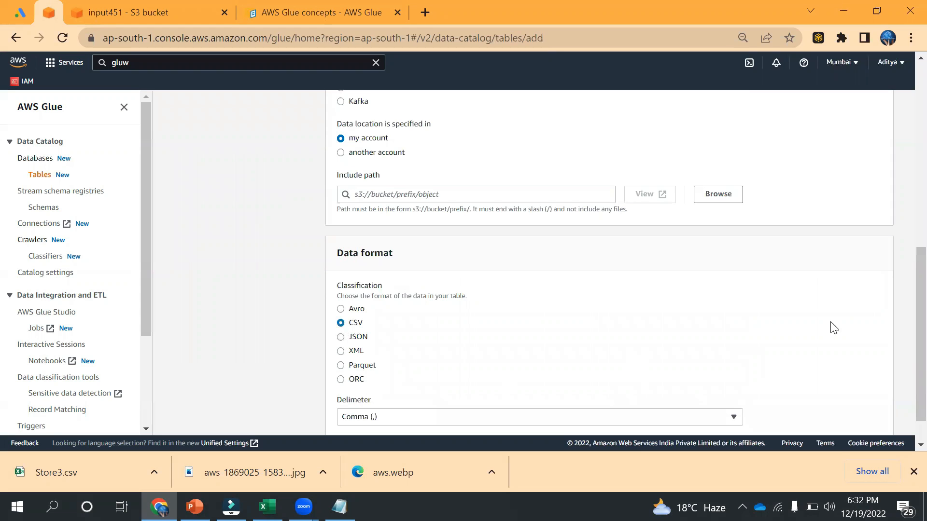
pyautogui.scroll(-1, 903, 301)
pyautogui.scroll(7, 904, 209)
pyautogui.scroll(-8, 907, 154)
pyautogui.click(877, 415)
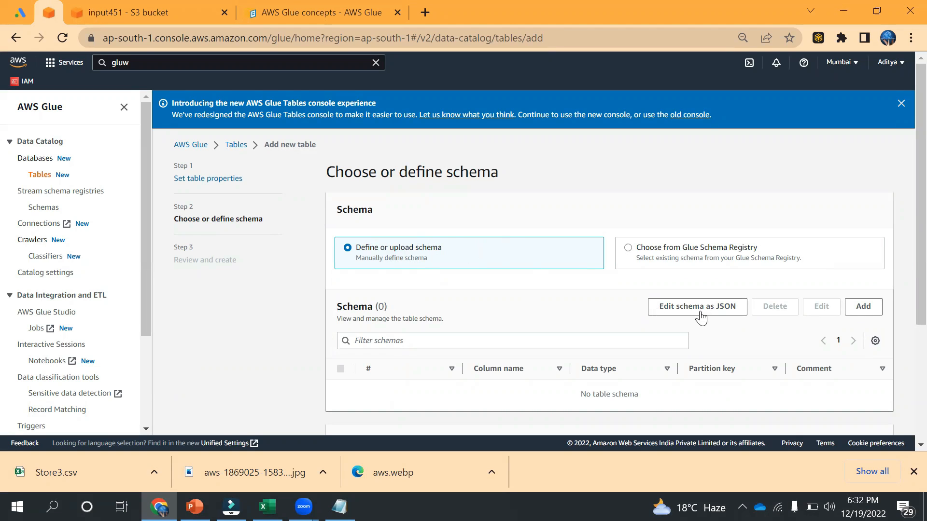
# Step: Add the first schema column, using the Postal Code header from Store3.csv as its name and string as data type
pyautogui.click(867, 309)
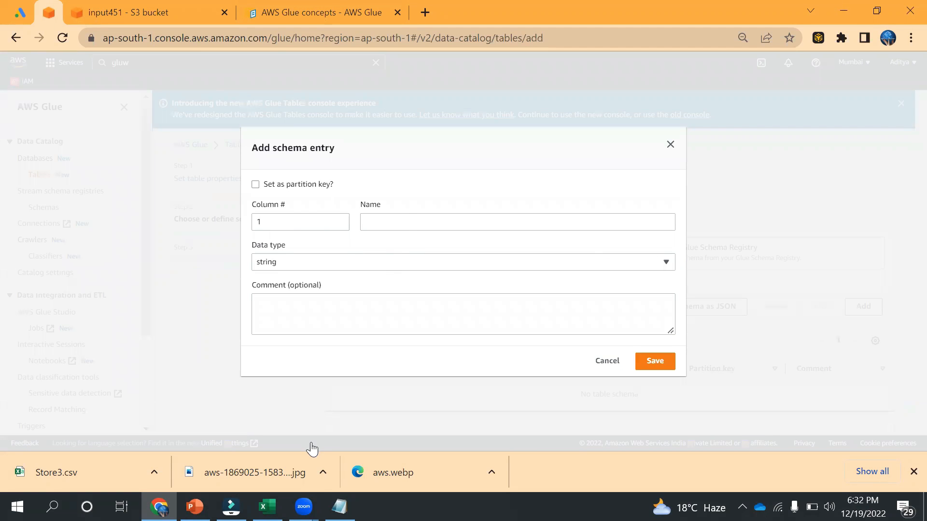
pyautogui.click(266, 507)
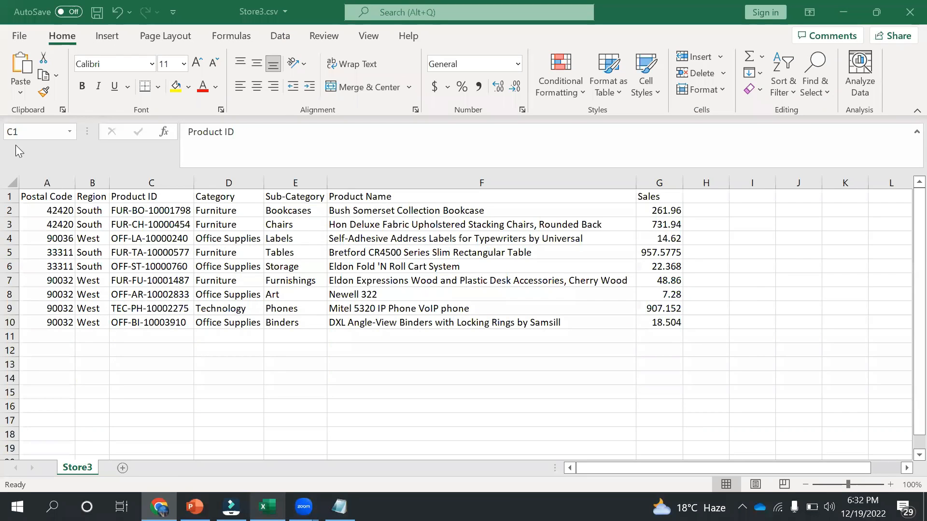
pyautogui.click(58, 198)
pyautogui.moveTo(250, 135); pyautogui.dragTo(136, 135)
pyautogui.hotkey('alt', 'Tab')
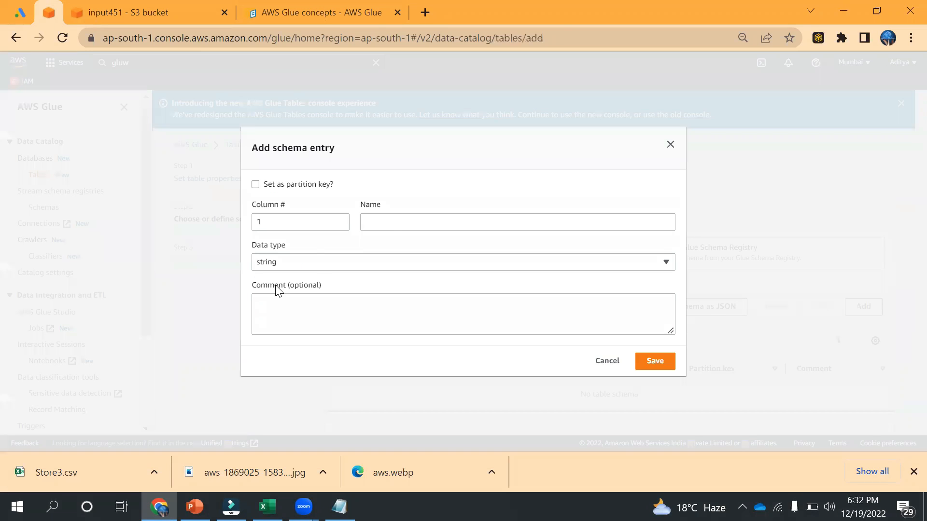
pyautogui.click(391, 227)
pyautogui.write('Postal Code')
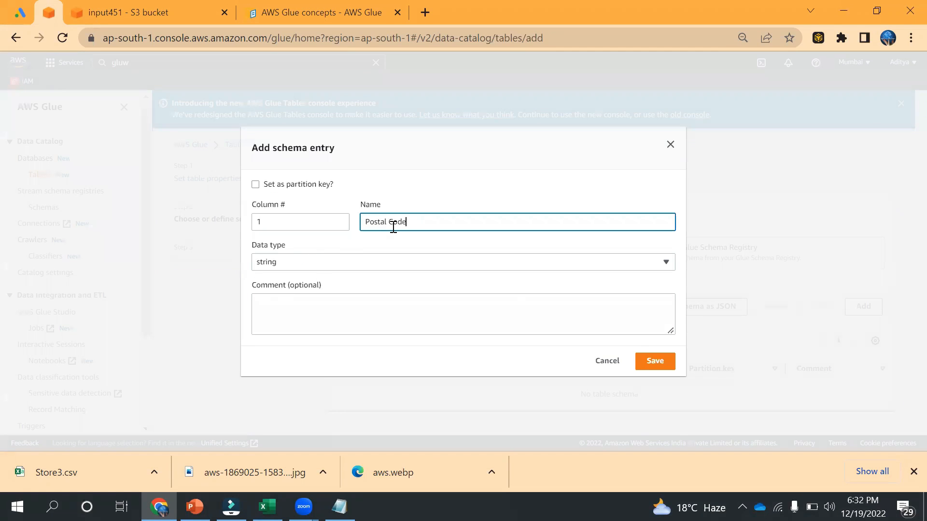
pyautogui.click(656, 362)
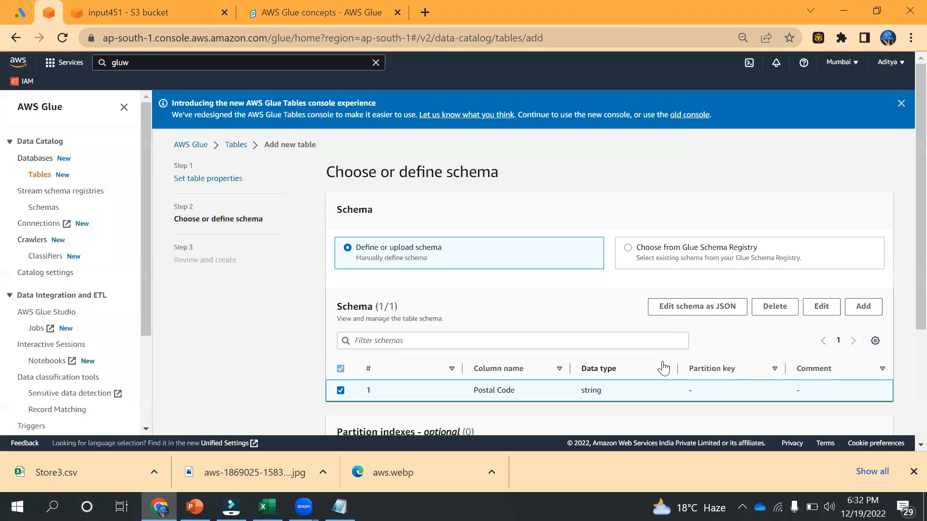
# Step: Add a second schema column of type string named Region, copying the name from the Store3.csv header
pyautogui.click(869, 309)
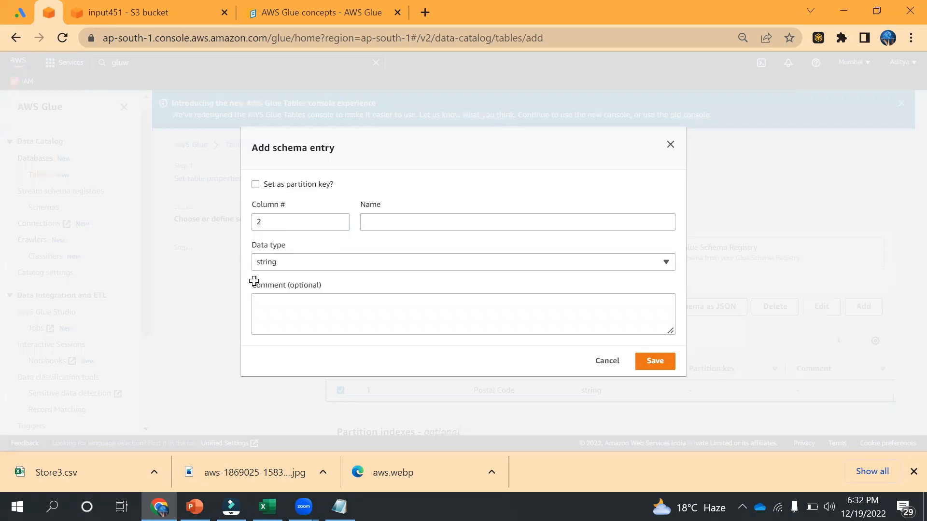
pyautogui.hotkey('alt', 'Tab')
pyautogui.click(96, 198)
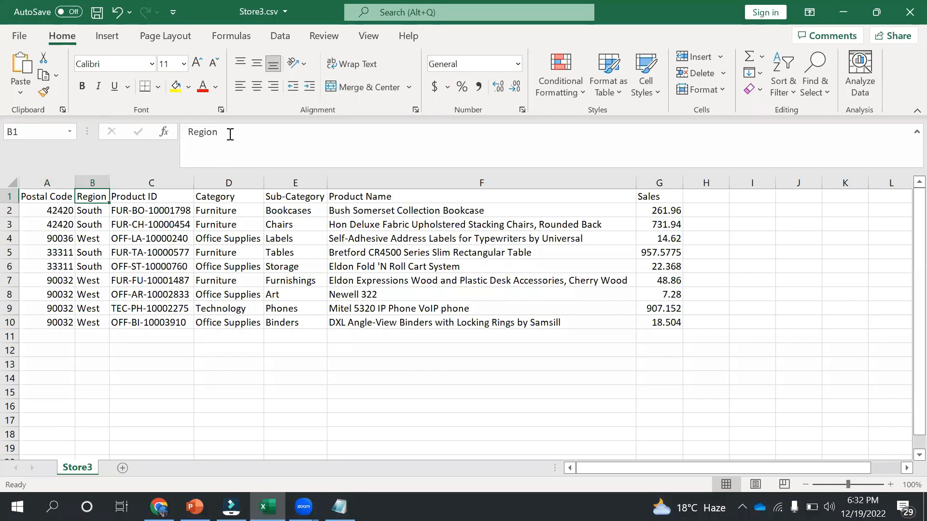
pyautogui.moveTo(230, 134); pyautogui.dragTo(167, 131)
pyautogui.hotkey('ctrl', 'c')
pyautogui.hotkey('alt', 'Tab')
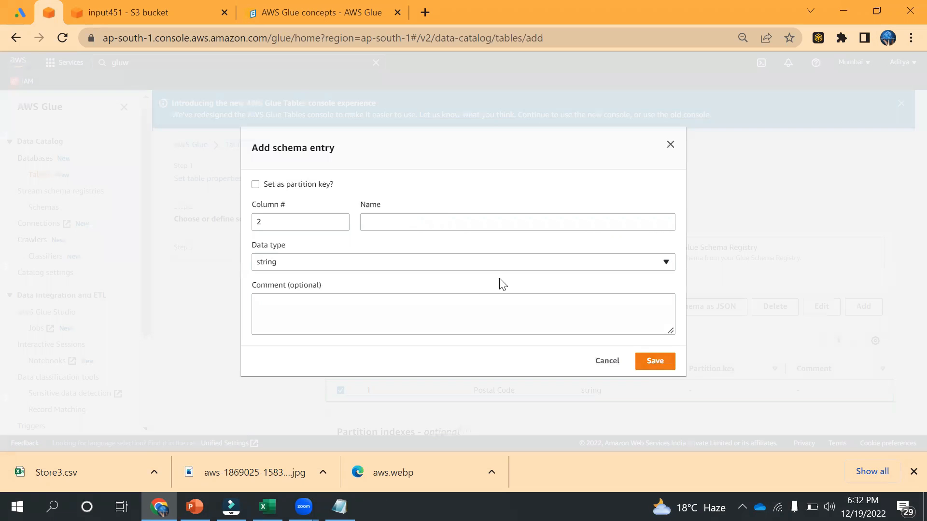
pyautogui.click(433, 223)
pyautogui.hotkey('ctrl', 'v')
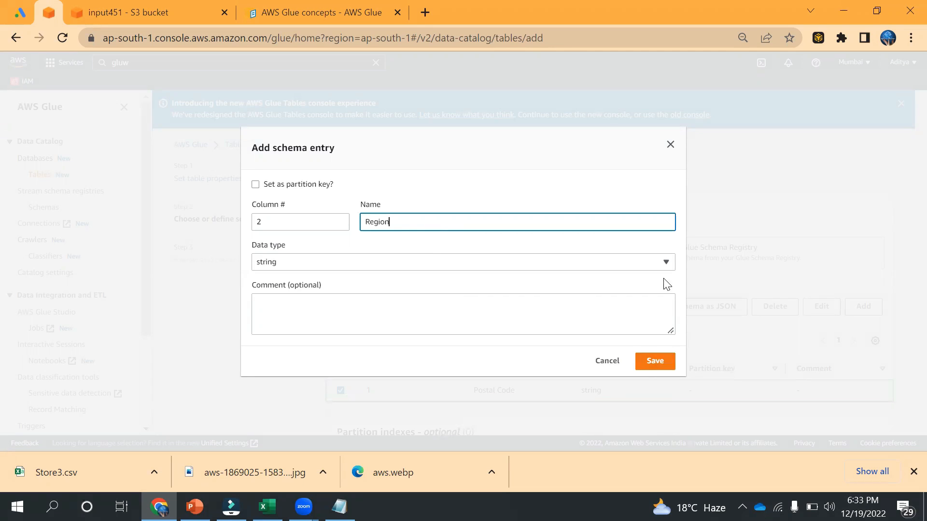
pyautogui.click(653, 368)
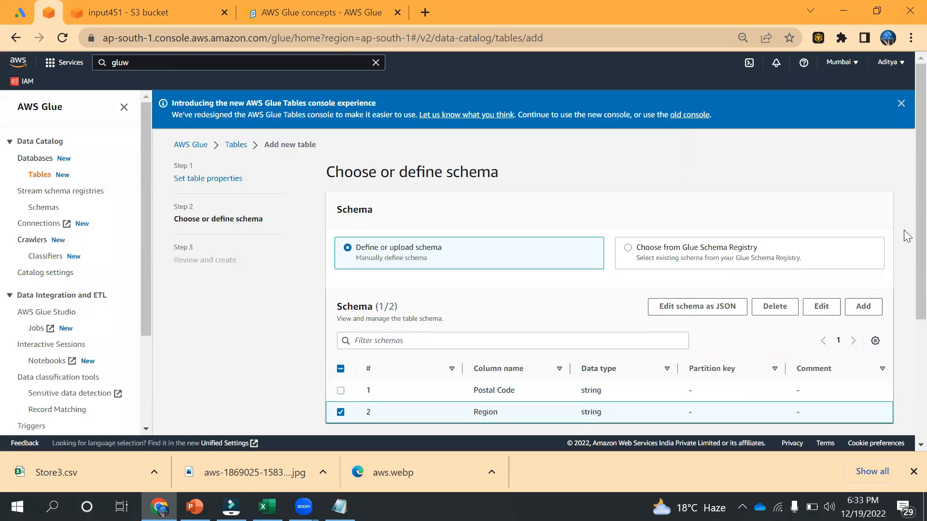
# Step: Add a third schema column of type string named Product ID, copying the name from the Store3.csv header
pyautogui.scroll(-1, 906, 267)
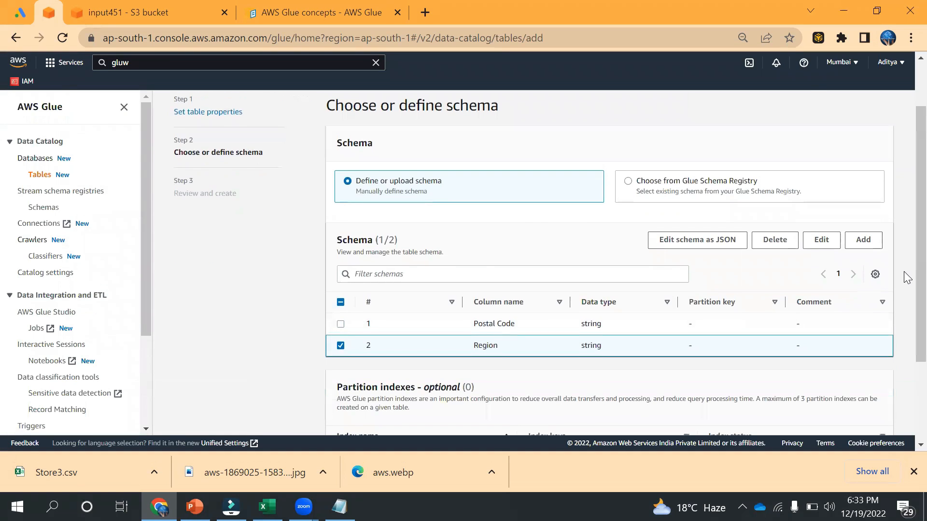
pyautogui.hotkey('alt', 'Tab')
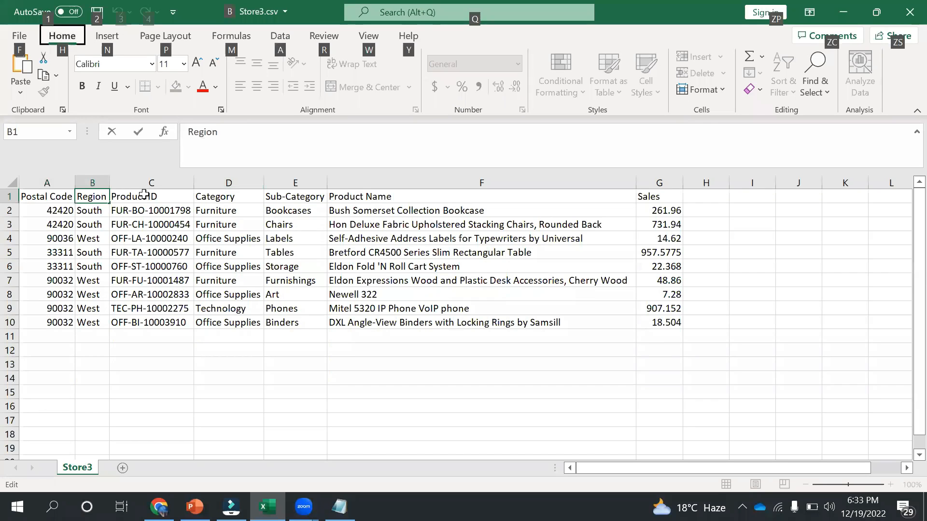
pyautogui.click(144, 196)
pyautogui.moveTo(250, 137); pyautogui.dragTo(148, 130)
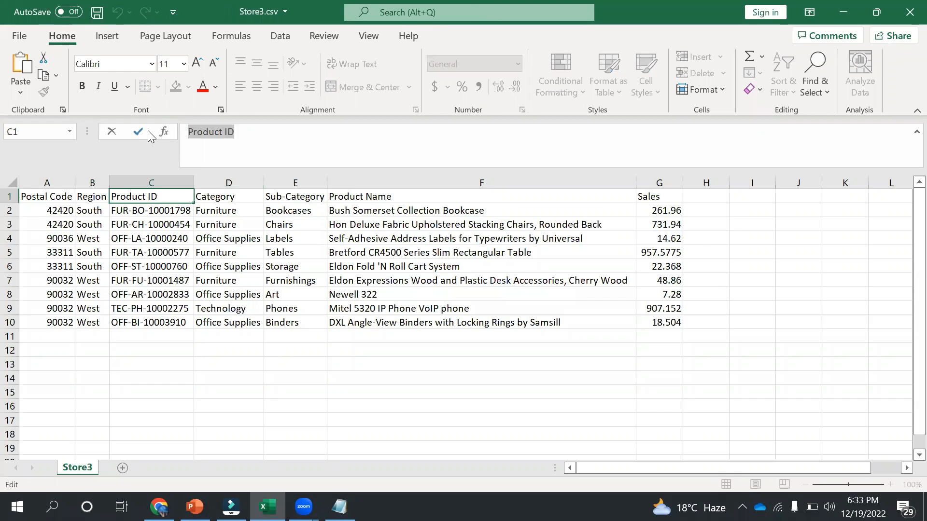
pyautogui.hotkey('alt', 'Tab')
pyautogui.click(863, 239)
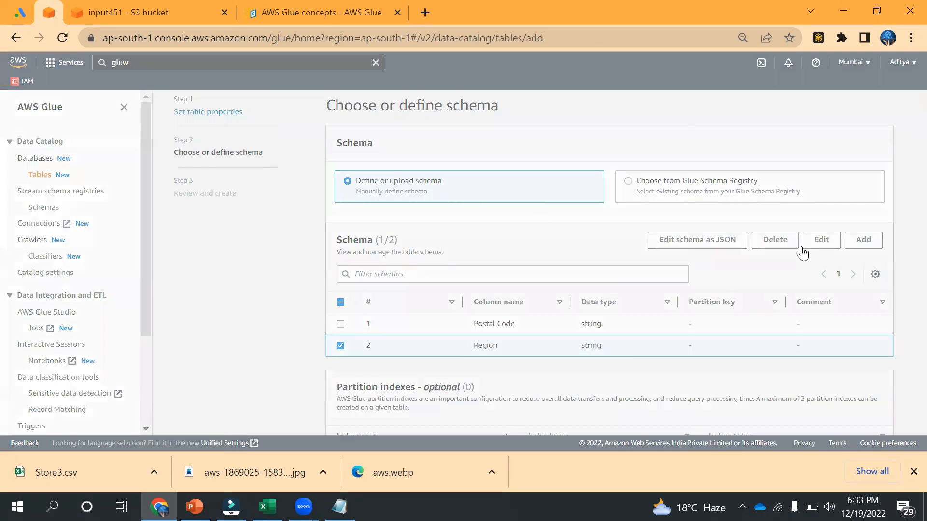
pyautogui.click(436, 213)
pyautogui.hotkey('ctrl', 'v')
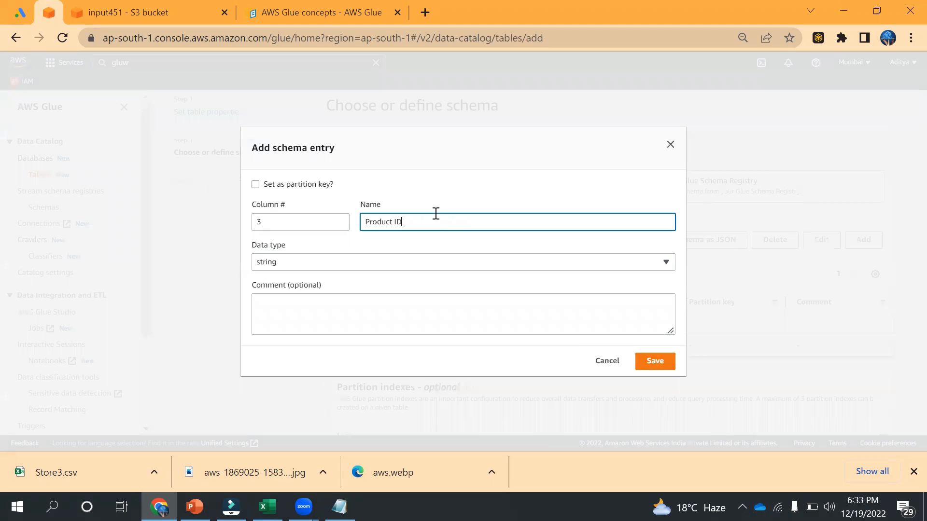
pyautogui.click(663, 366)
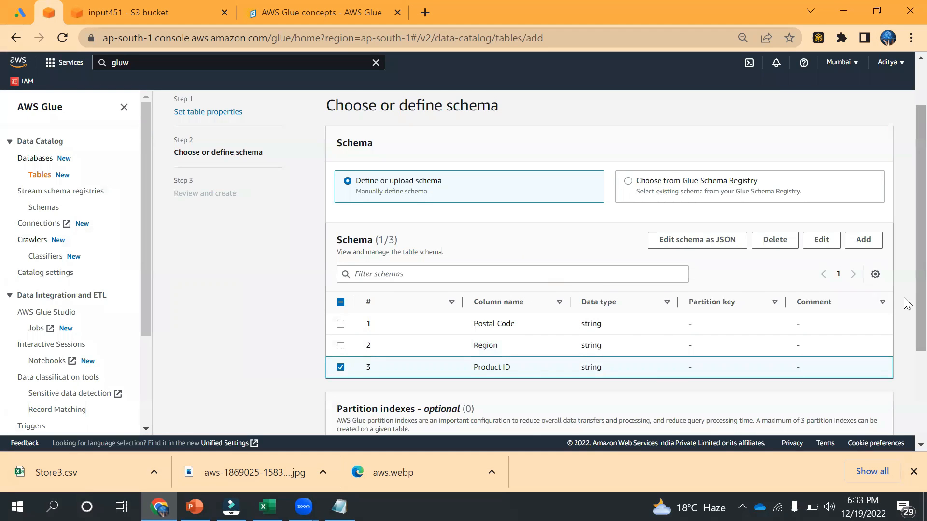
# Step: Finish the schema definition, review the storemanual table's settings and create the table
pyautogui.scroll(-4, 904, 297)
pyautogui.scroll(4, 905, 241)
pyautogui.scroll(-3, 907, 240)
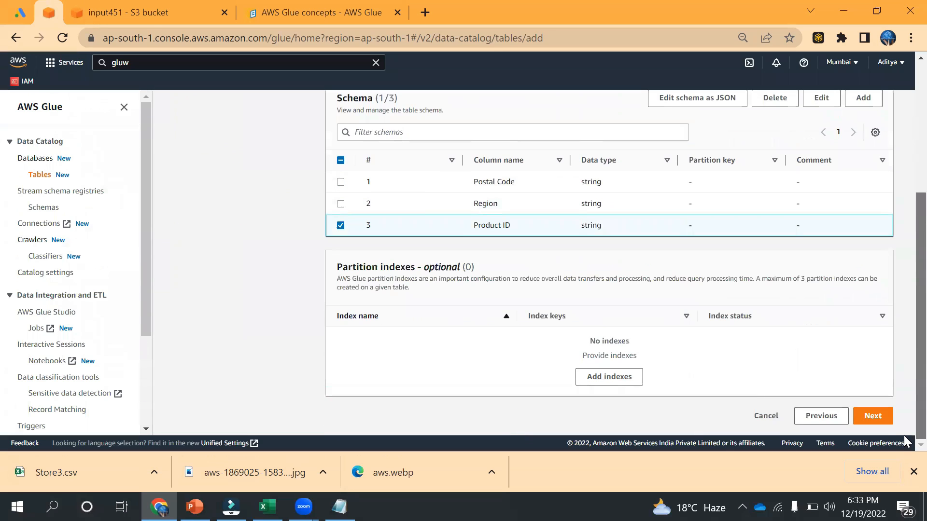
pyautogui.click(883, 423)
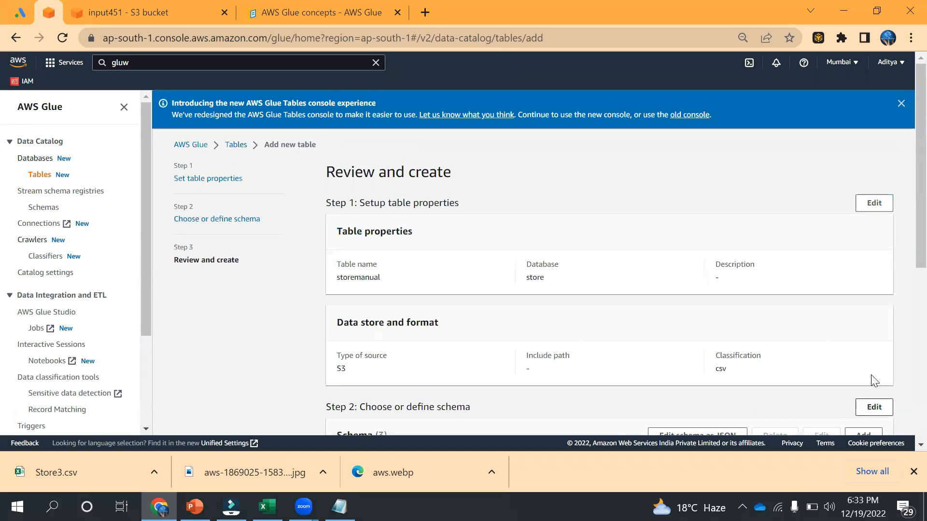
pyautogui.scroll(-5, 904, 240)
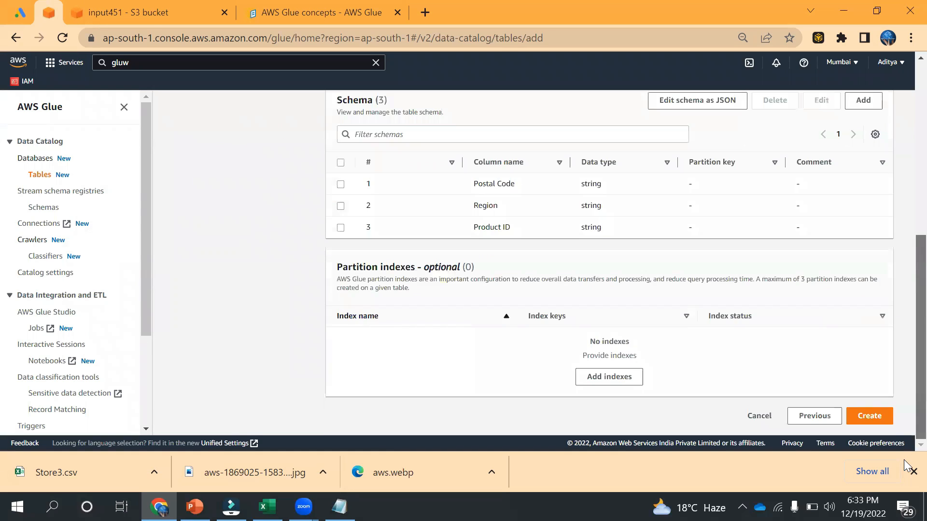
pyautogui.click(871, 416)
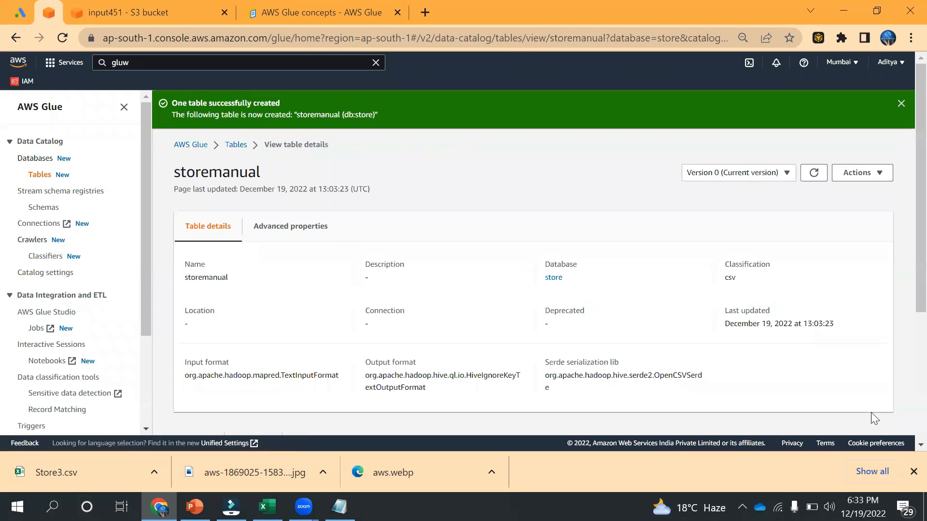
# Step: Reload the list of catalog tables, open storemanual and compare its schema with the columns in Store3.csv
pyautogui.scroll(-5, 903, 203)
pyautogui.scroll(5, 904, 209)
pyautogui.click(41, 177)
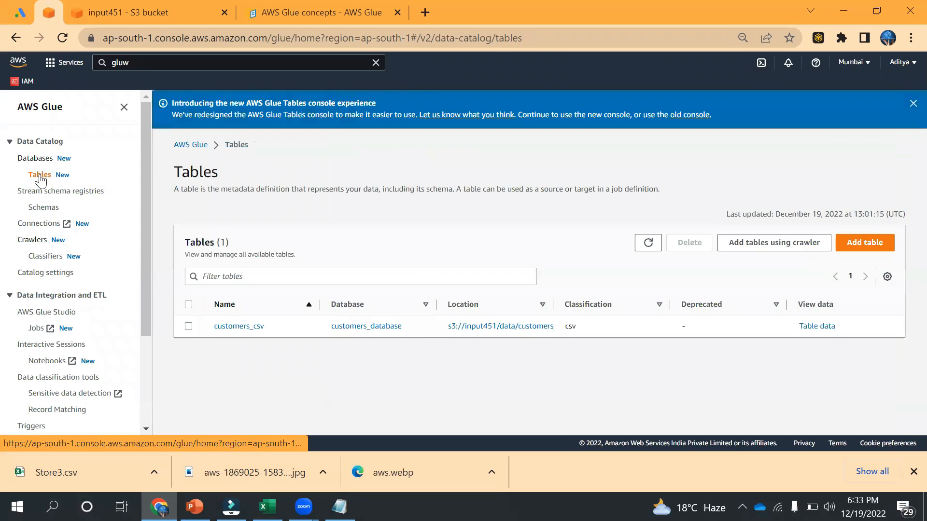
pyautogui.click(65, 37)
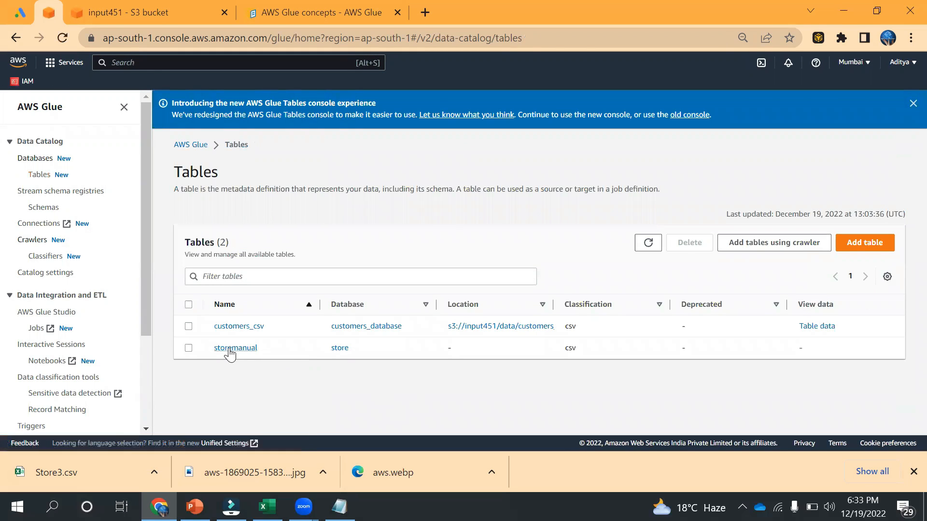
pyautogui.click(229, 348)
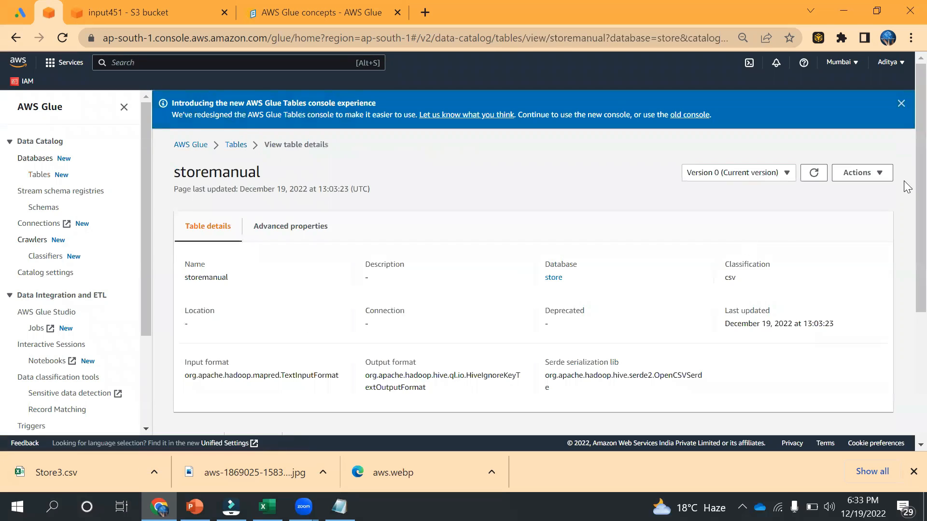
pyautogui.scroll(-5, 907, 352)
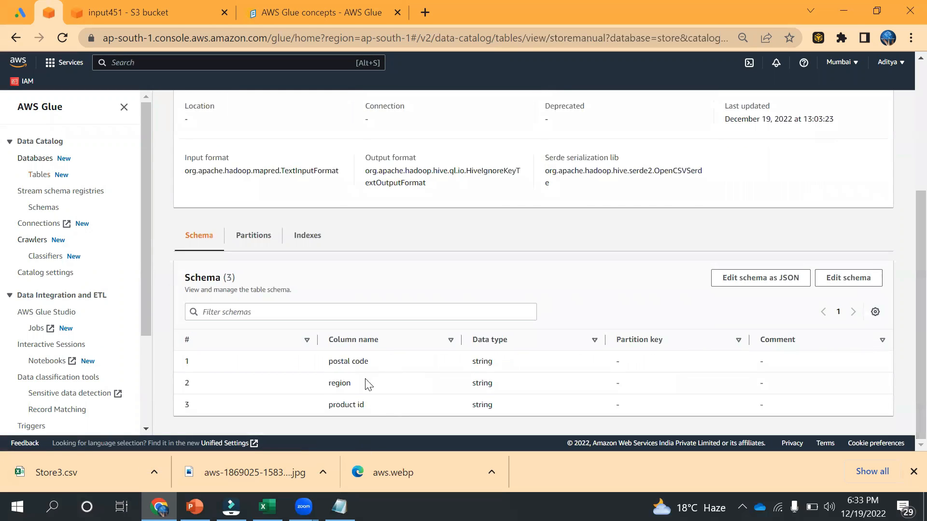
pyautogui.scroll(5, 907, 241)
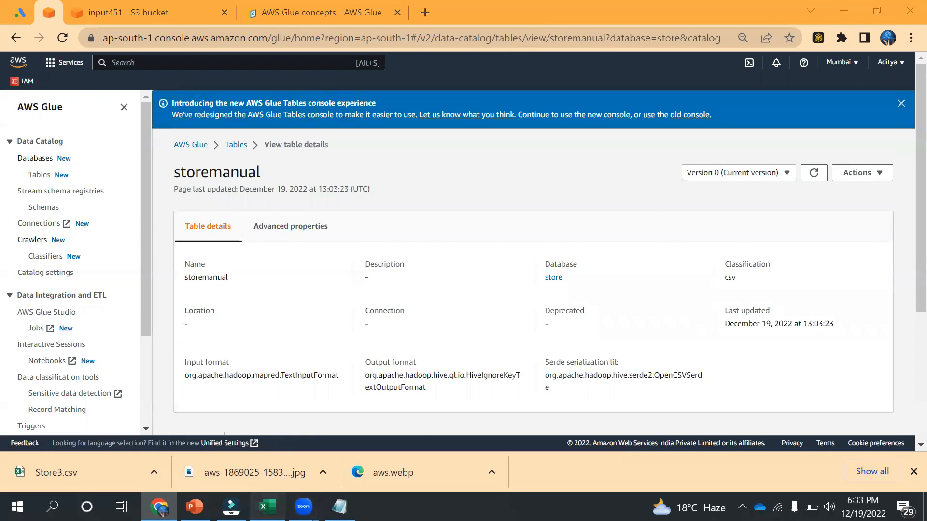
pyautogui.click(267, 506)
pyautogui.click(212, 266)
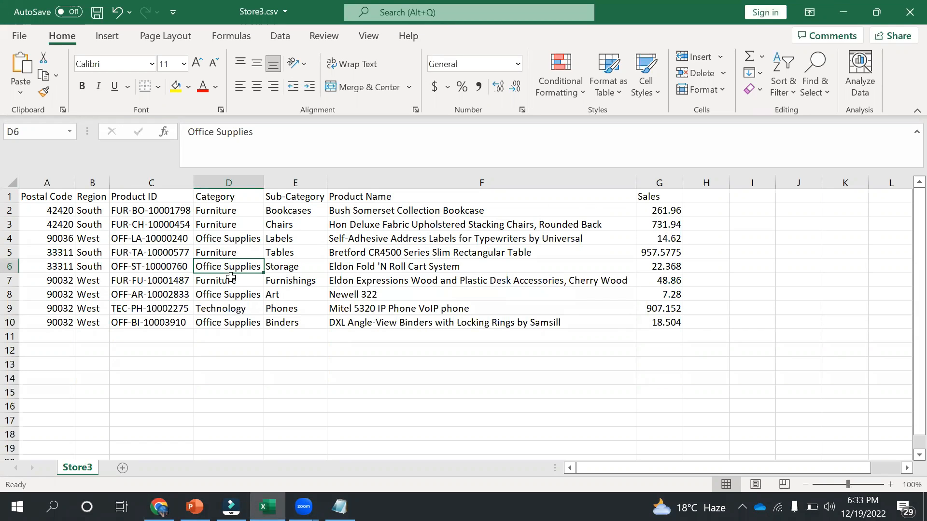
pyautogui.hotkey('alt', 'Tab')
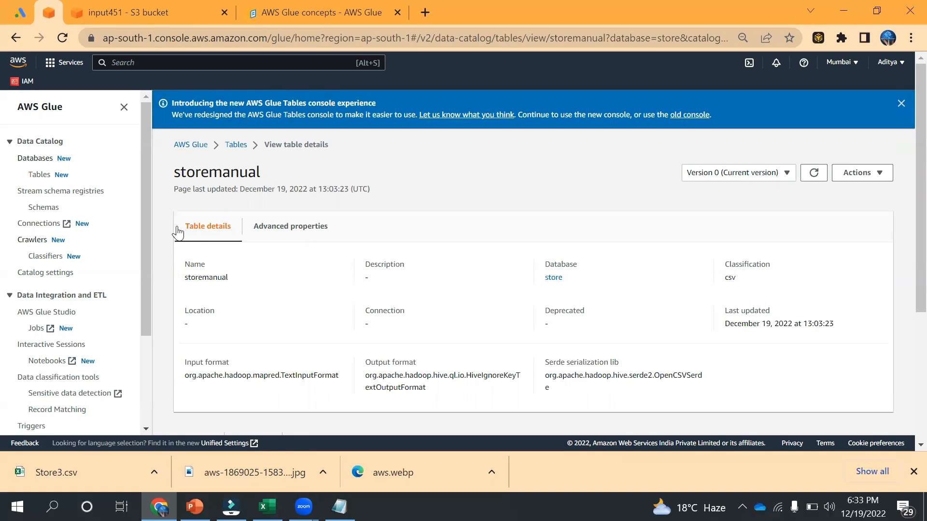
# Step: Delete the existing crawler named store from AWS Glue
pyautogui.click(25, 241)
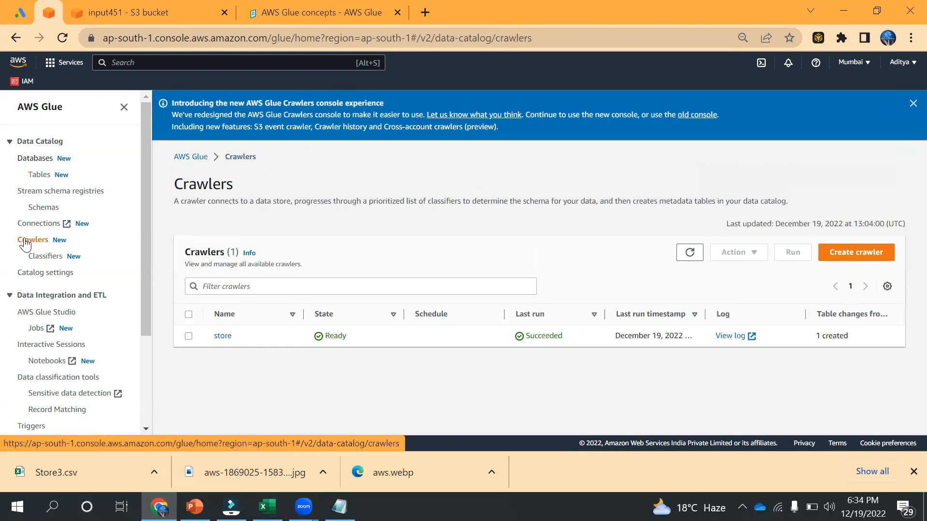
pyautogui.click(188, 336)
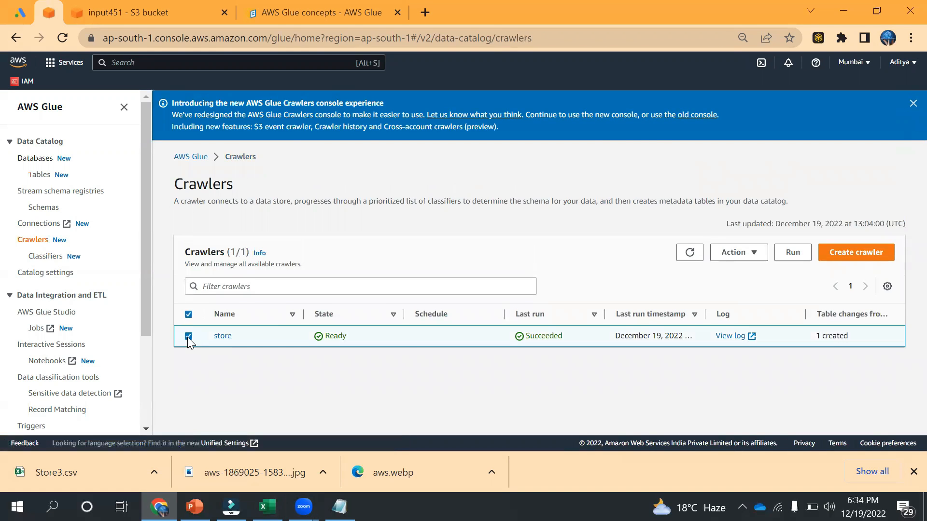
pyautogui.click(754, 257)
pyautogui.click(746, 303)
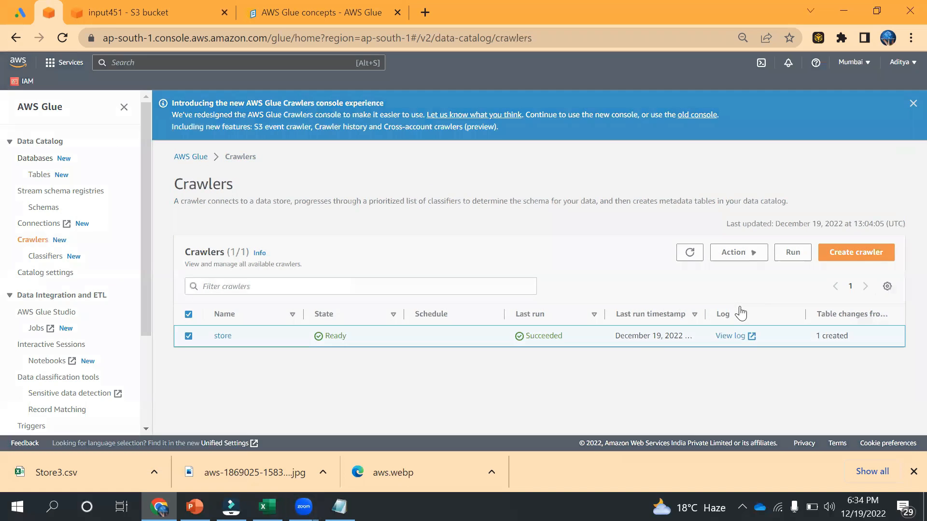
pyautogui.click(590, 299)
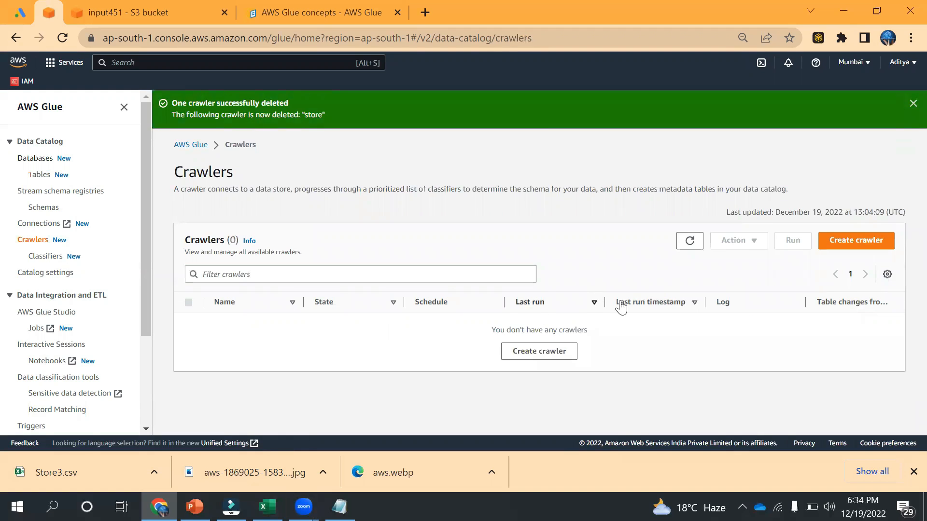
# Step: Start a new crawler named storecrawler and proceed to its data sources
pyautogui.click(527, 354)
pyautogui.click(367, 256)
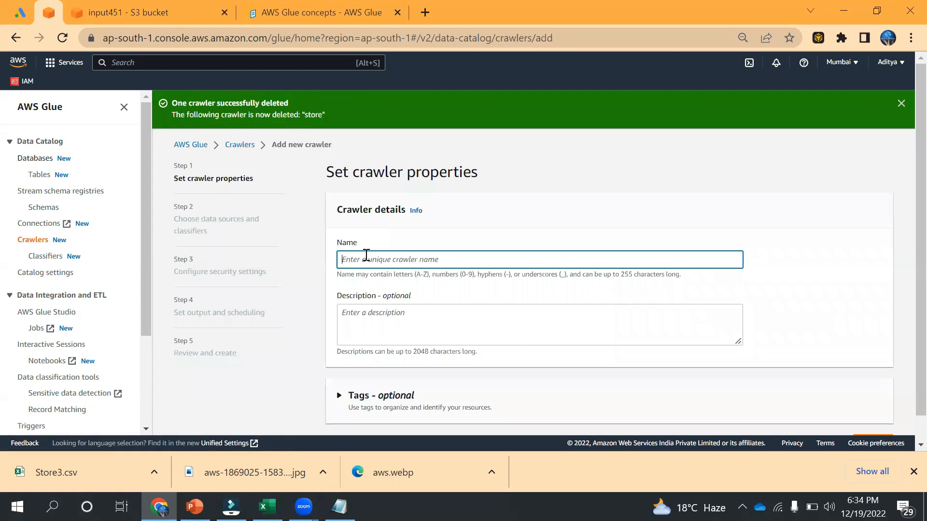
pyautogui.write('storecrawler')
pyautogui.scroll(-1, 904, 226)
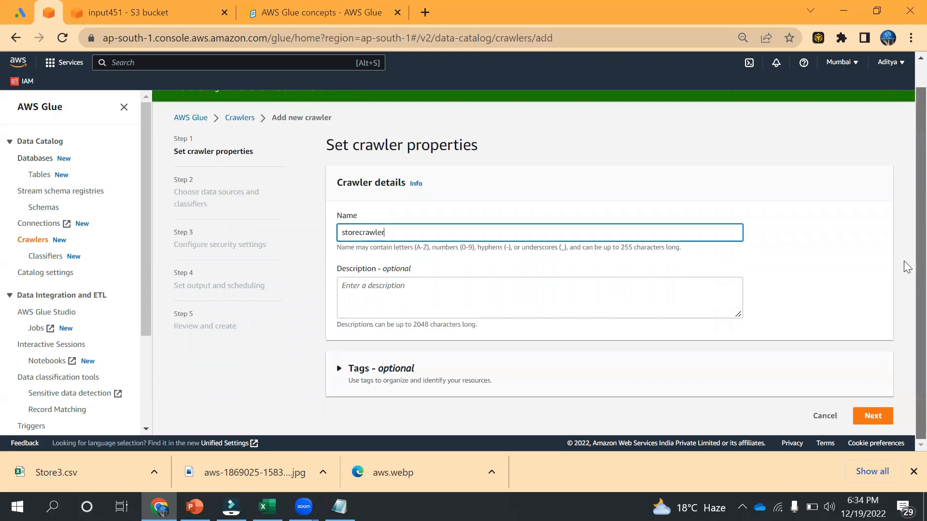
pyautogui.click(875, 416)
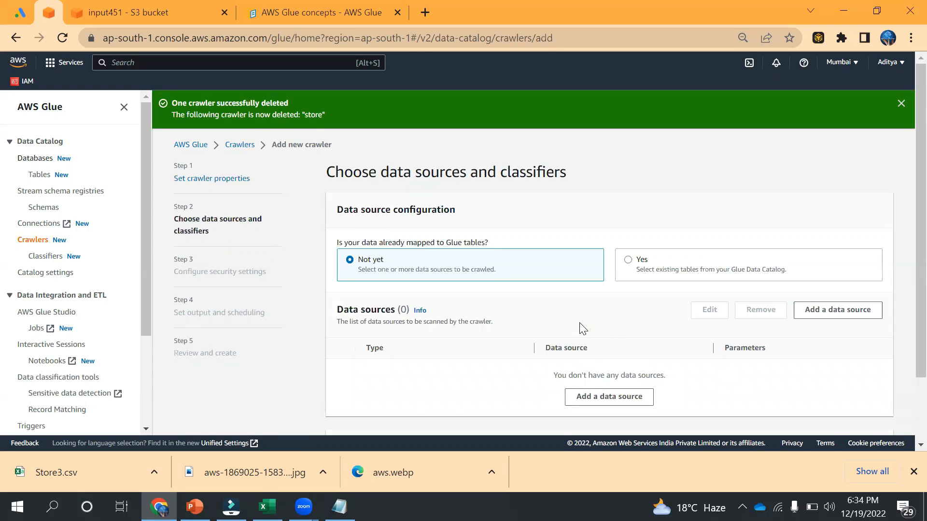
# Step: Start an S3 data source for the crawler, using the URI s3://input451/store/Store3.csv copied from the S3 bucket as its path
pyautogui.hotkey('ctrl', 'Tab')
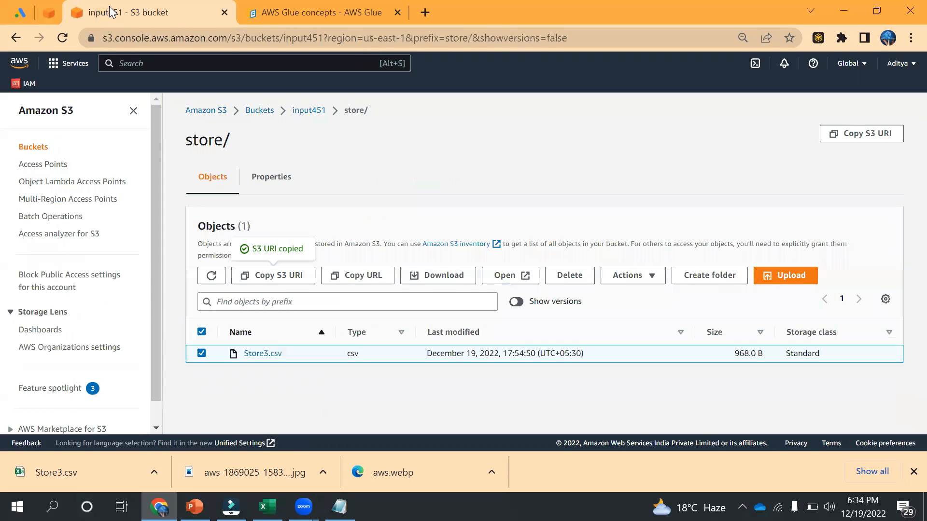
pyautogui.click(282, 281)
pyautogui.click(55, 17)
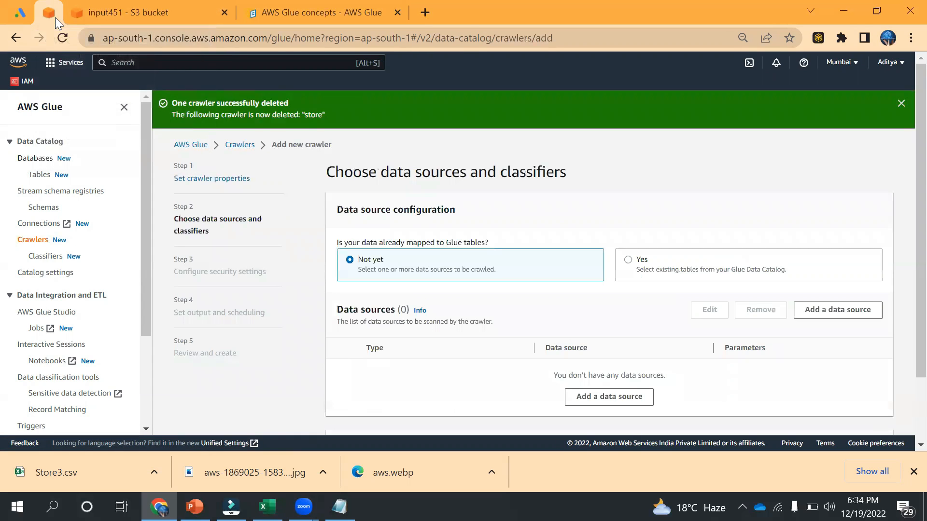
pyautogui.click(817, 319)
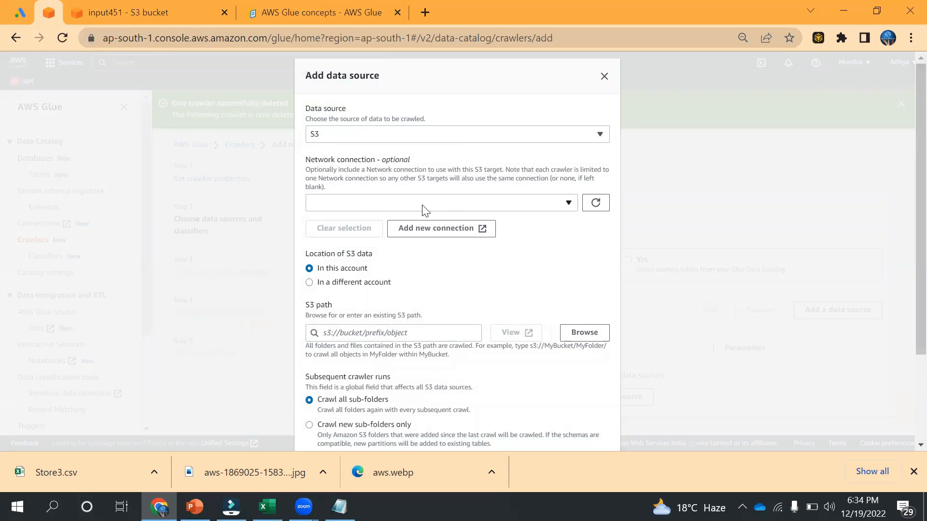
pyautogui.click(355, 333)
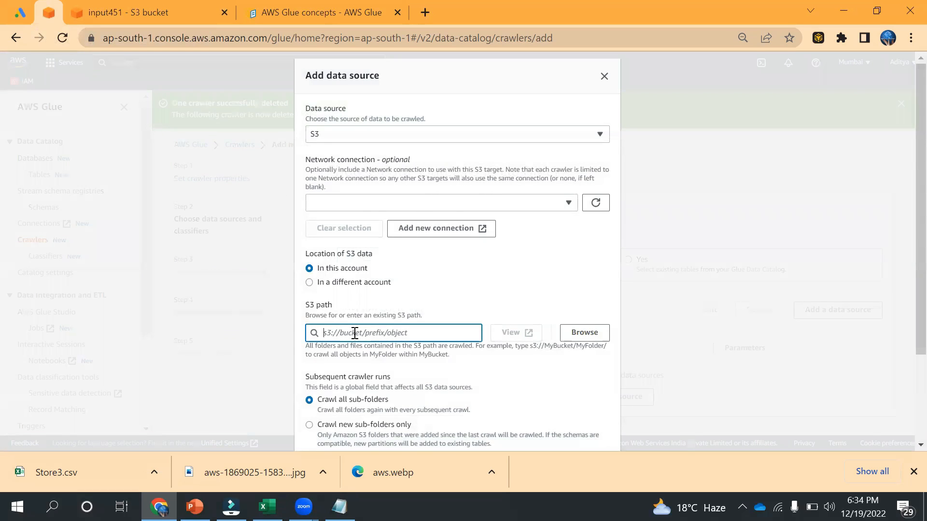
pyautogui.write('s3://input451/store/Store3.csv')
# Step: Shorten the S3 path to the folder s3://input451/store/, checking it against the store folder in the S3 bucket
pyautogui.press('BackSpace')
pyautogui.press('BackSpace')
pyautogui.press('BackSpace')
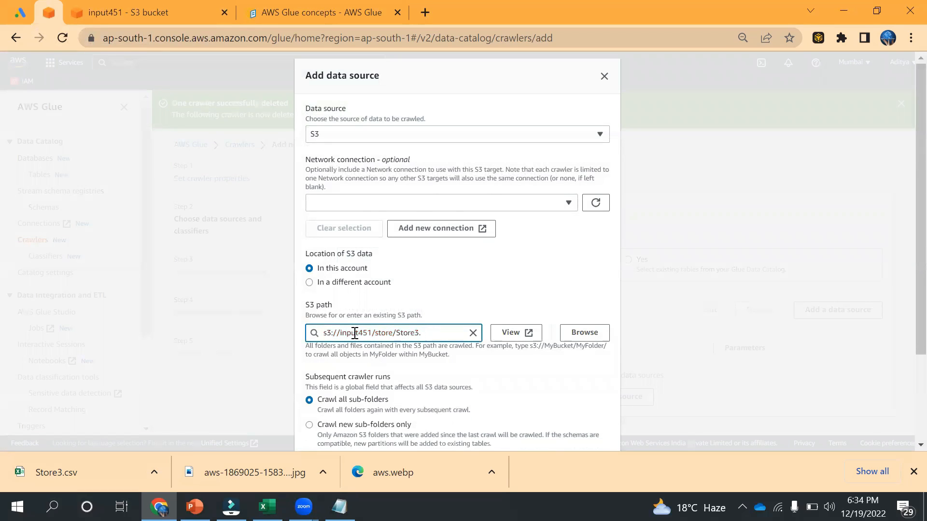
pyautogui.press('BackSpace')
pyautogui.press('BackSpace')
pyautogui.moveTo(375, 333); pyautogui.dragTo(395, 336)
pyautogui.click(428, 333)
pyautogui.click(430, 335)
pyautogui.click(150, 12)
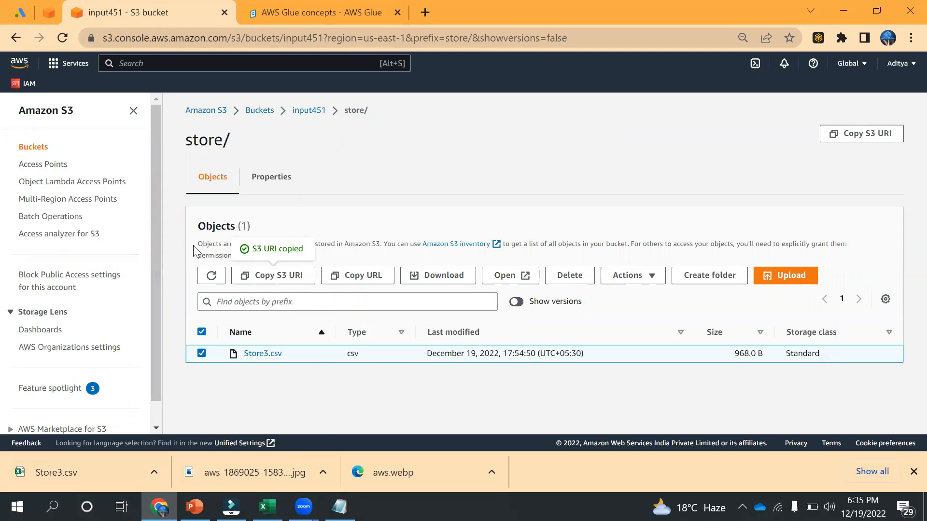
pyautogui.click(48, 9)
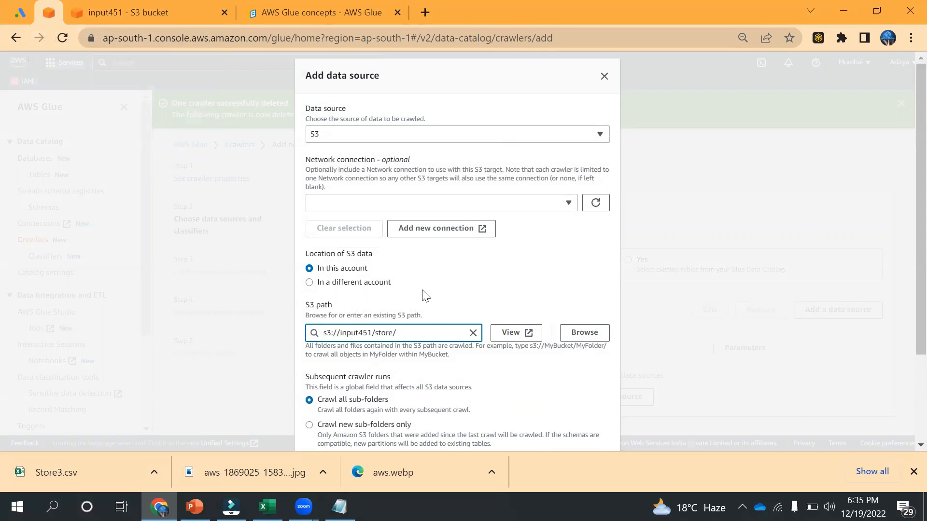
# Step: Add the S3 data source to the crawler with all sub-folders crawled on subsequent runs
pyautogui.scroll(-3, 906, 294)
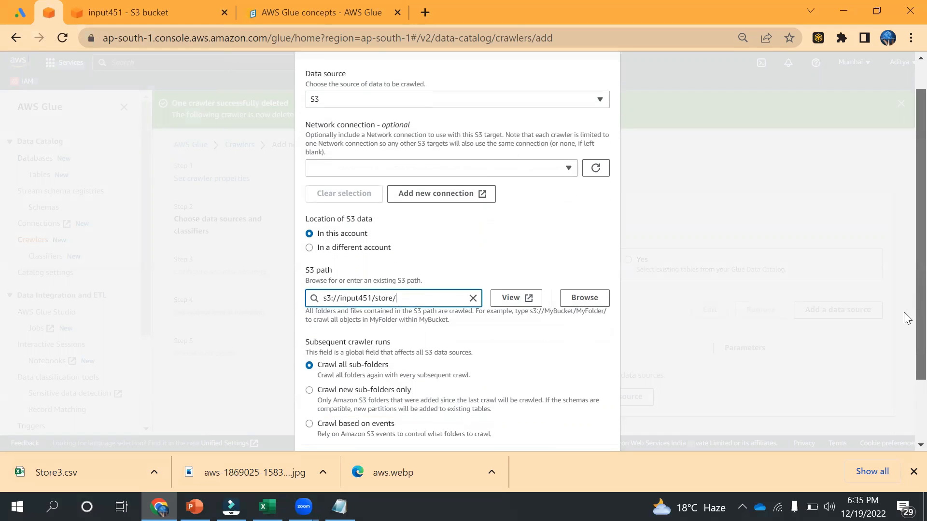
pyautogui.scroll(3, 906, 337)
pyautogui.scroll(-3, 907, 337)
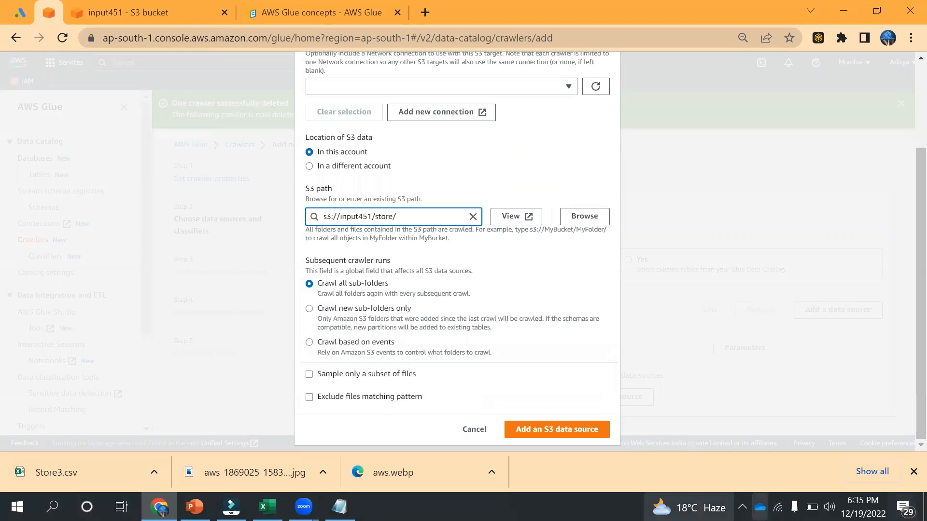
pyautogui.click(579, 430)
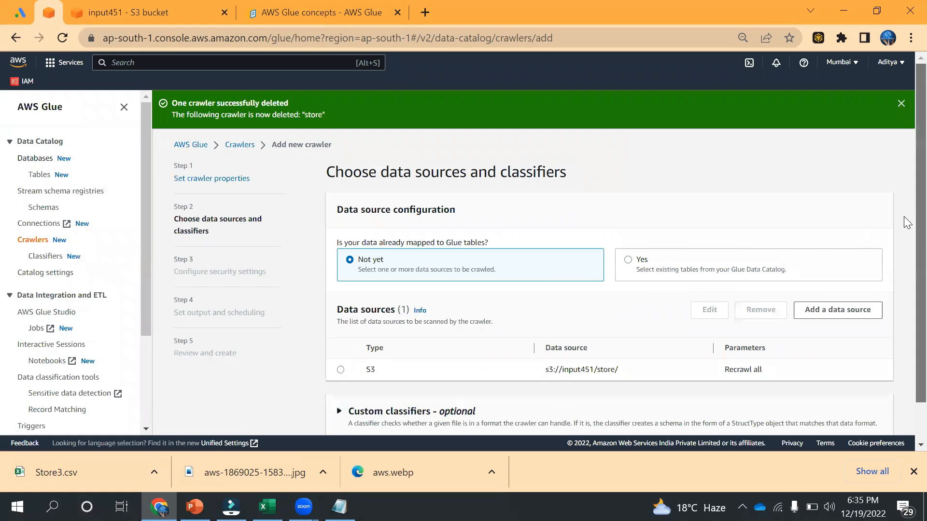
pyautogui.scroll(-2, 905, 289)
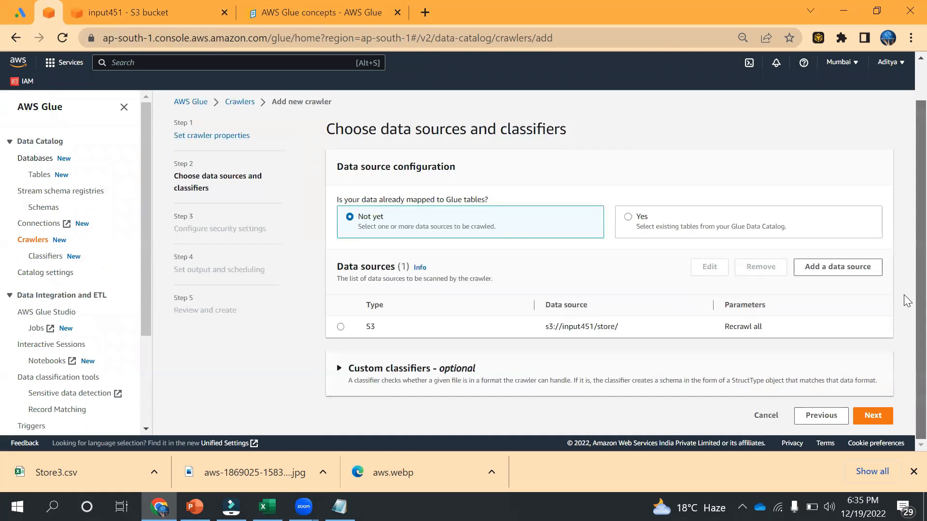
# Step: Continue with the s3://input451/store/ data source, assign the existing IAM role glue-course to the crawler, and proceed to output and scheduling
pyautogui.click(340, 327)
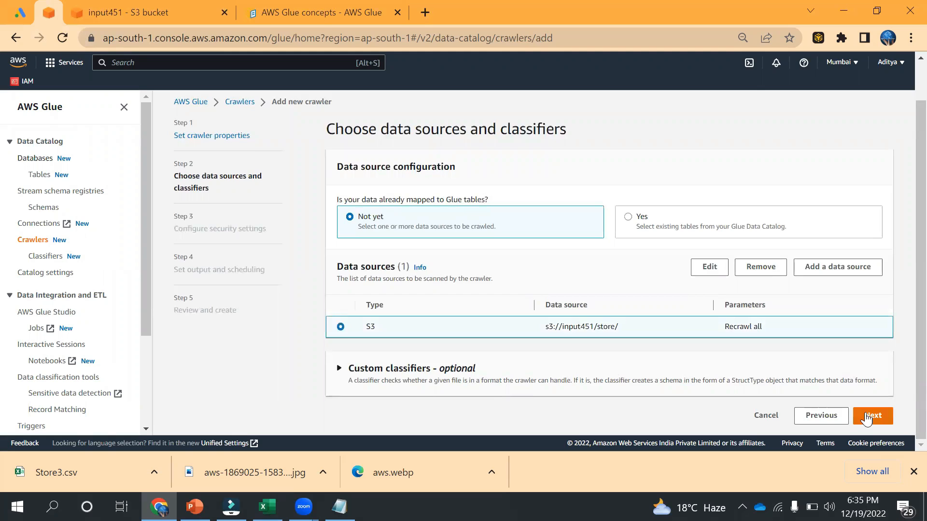
pyautogui.click(867, 418)
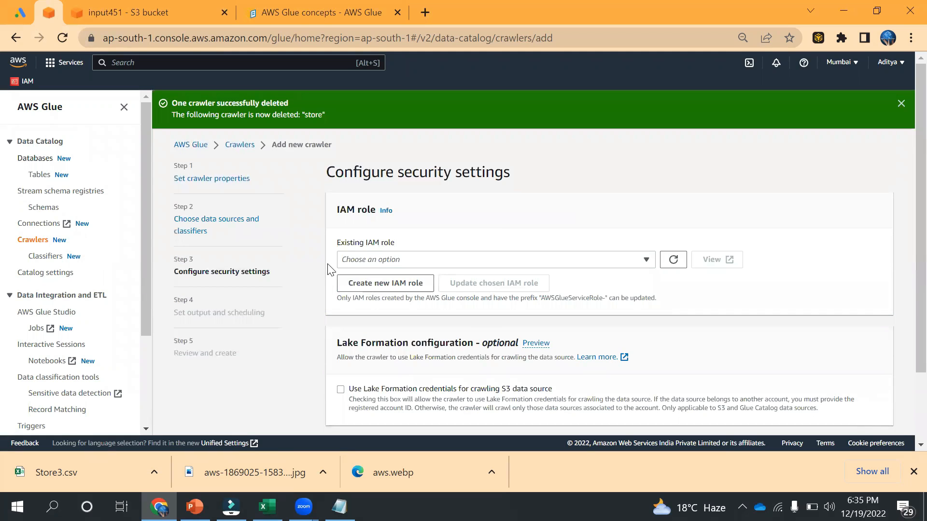
pyautogui.click(347, 261)
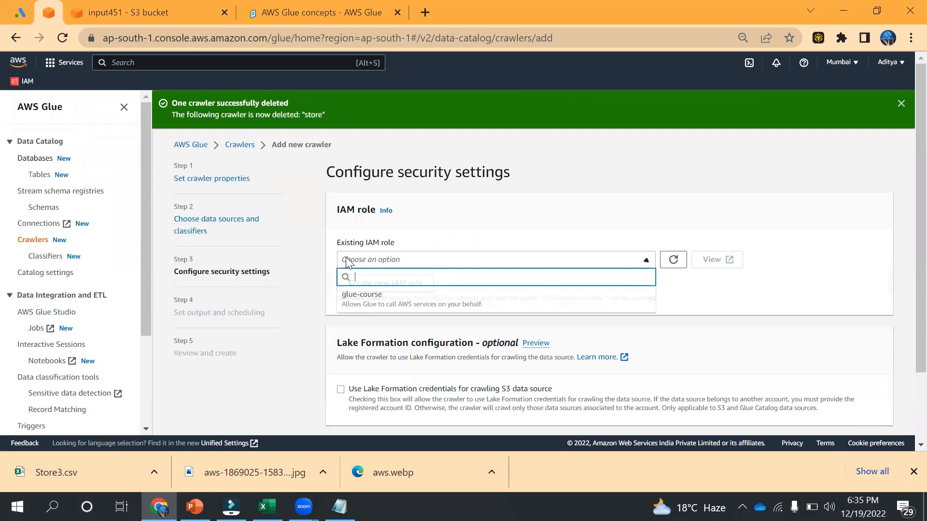
pyautogui.click(366, 299)
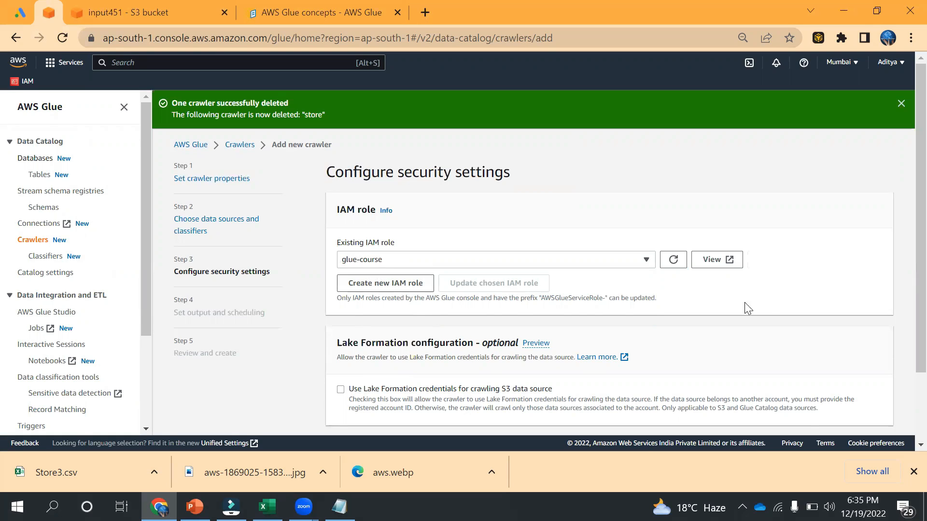
pyautogui.scroll(-2, 906, 338)
pyautogui.click(874, 417)
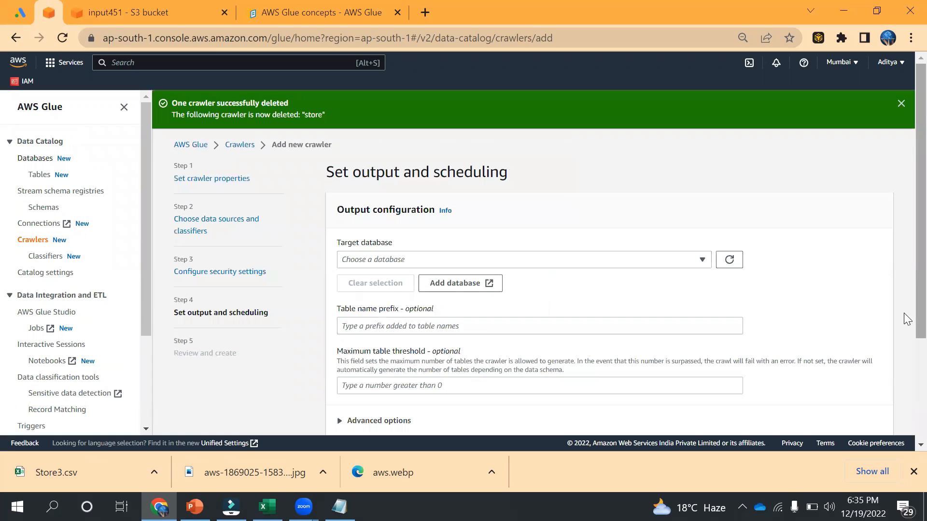
# Step: Set the crawler's target database to store and its table name prefix to storeusingcrawler
pyautogui.click(702, 262)
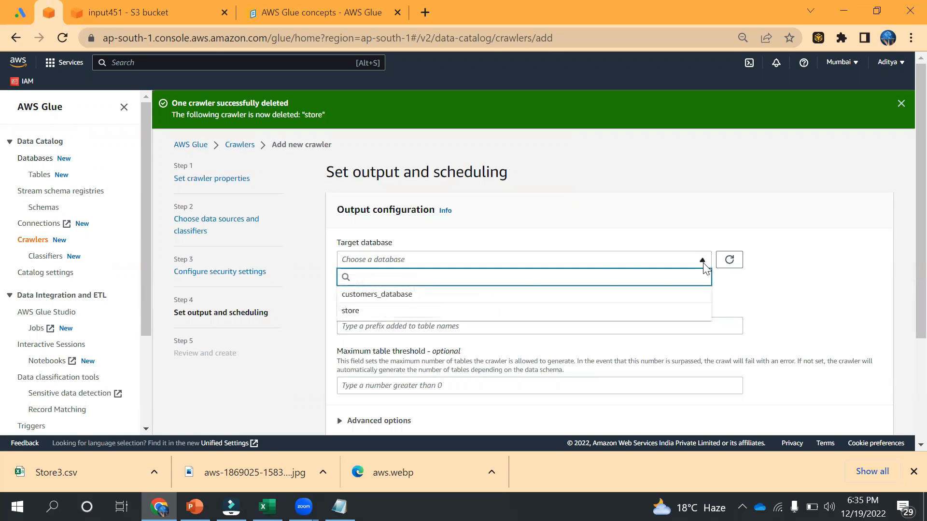
pyautogui.click(377, 311)
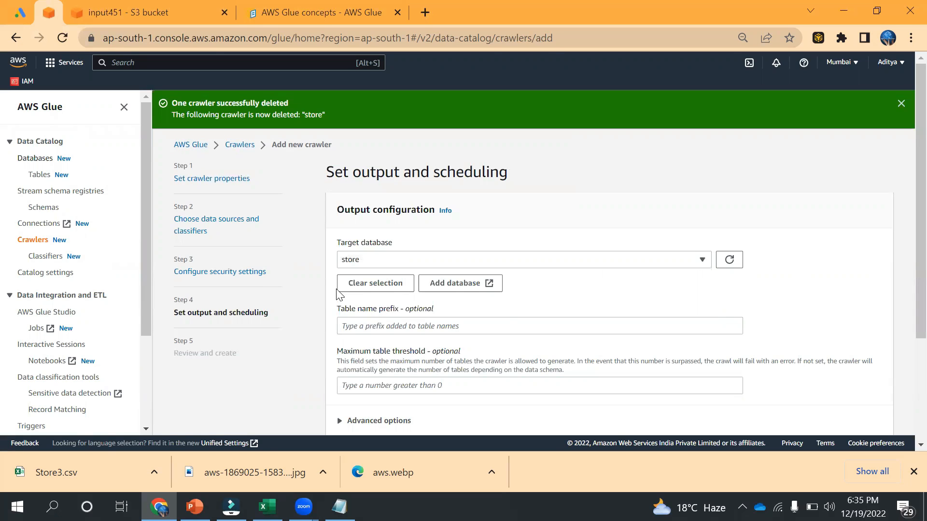
pyautogui.scroll(-2, 905, 297)
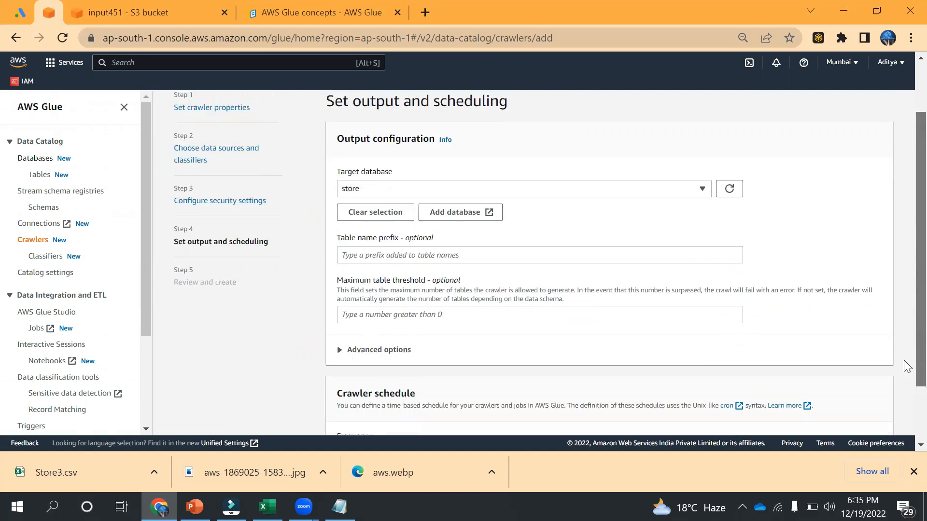
pyautogui.scroll(1, 907, 306)
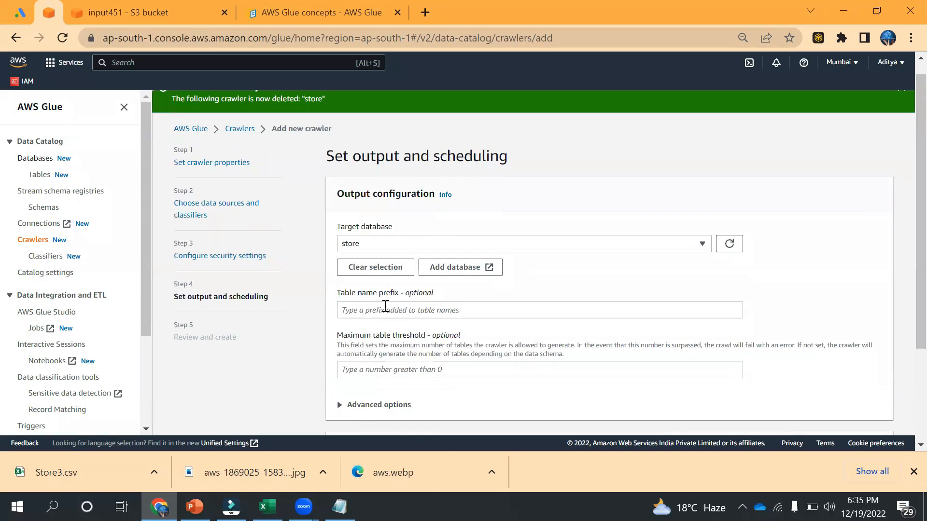
pyautogui.click(386, 307)
pyautogui.write('store')
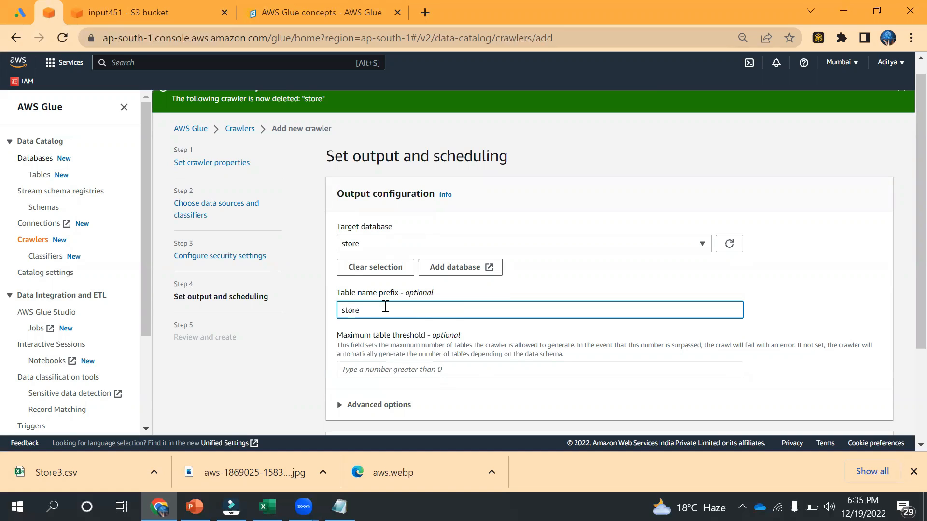
pyautogui.write('usingcrawler')
# Step: Proceed to the review of the crawler's settings and create the crawler
pyautogui.scroll(-2, 903, 390)
pyautogui.moveTo(903, 390); pyautogui.dragTo(903, 418)
pyautogui.click(873, 415)
pyautogui.moveTo(904, 261); pyautogui.dragTo(906, 428)
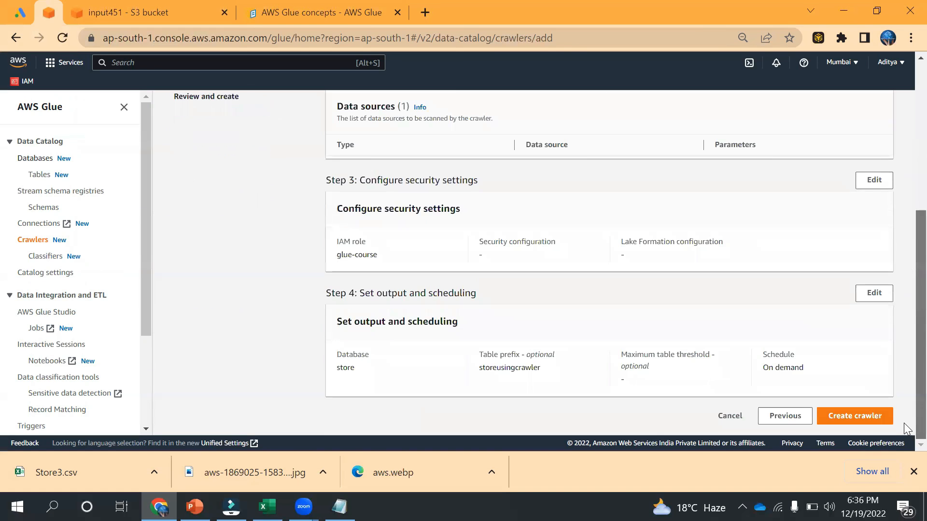
pyautogui.click(861, 416)
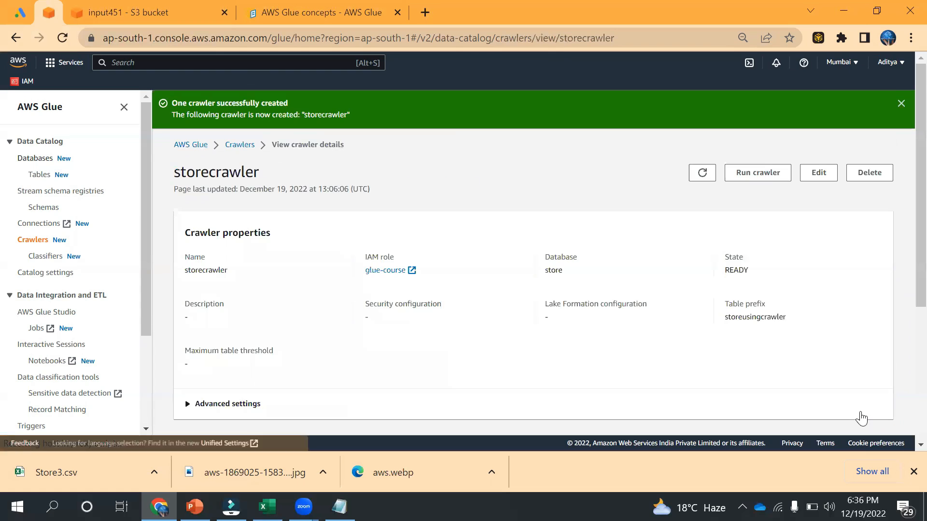
# Step: Look over the storecrawler details and run the crawler
pyautogui.moveTo(903, 246); pyautogui.dragTo(904, 198)
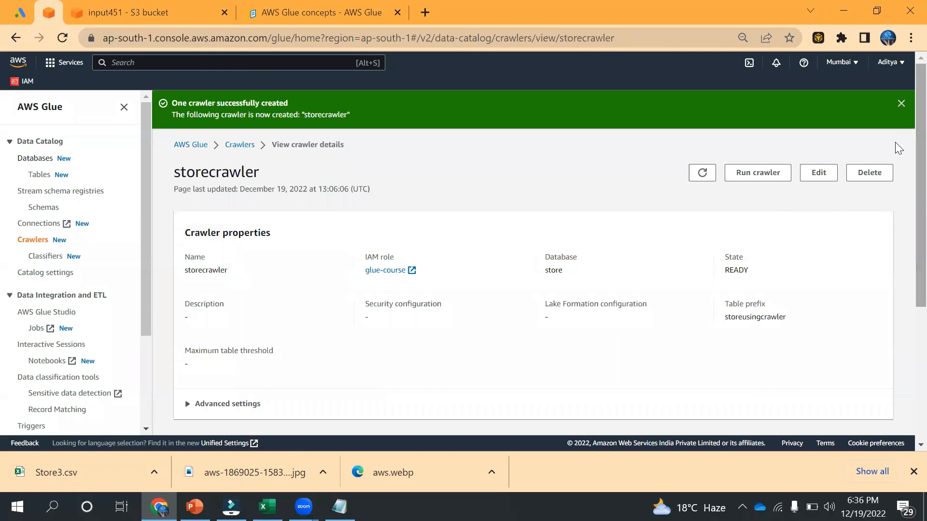
pyautogui.scroll(-5, 904, 325)
pyautogui.scroll(5, 904, 306)
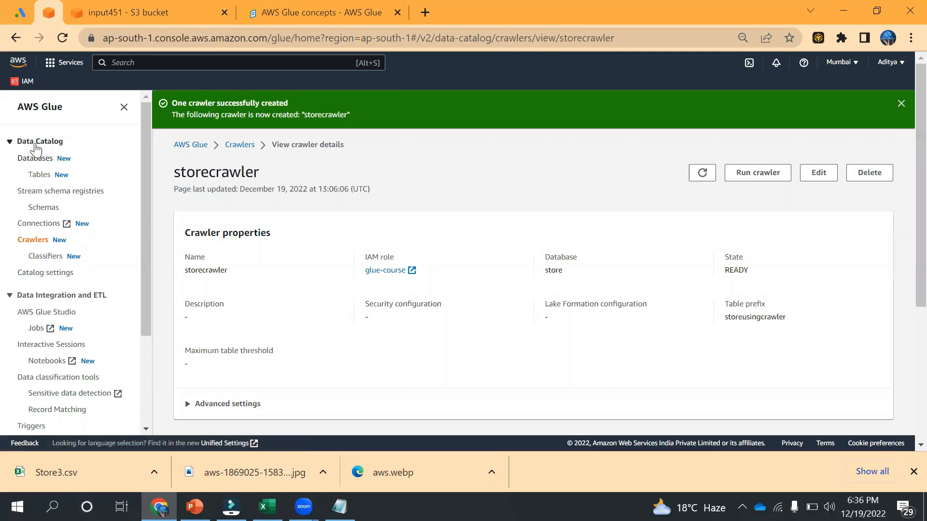
pyautogui.click(760, 177)
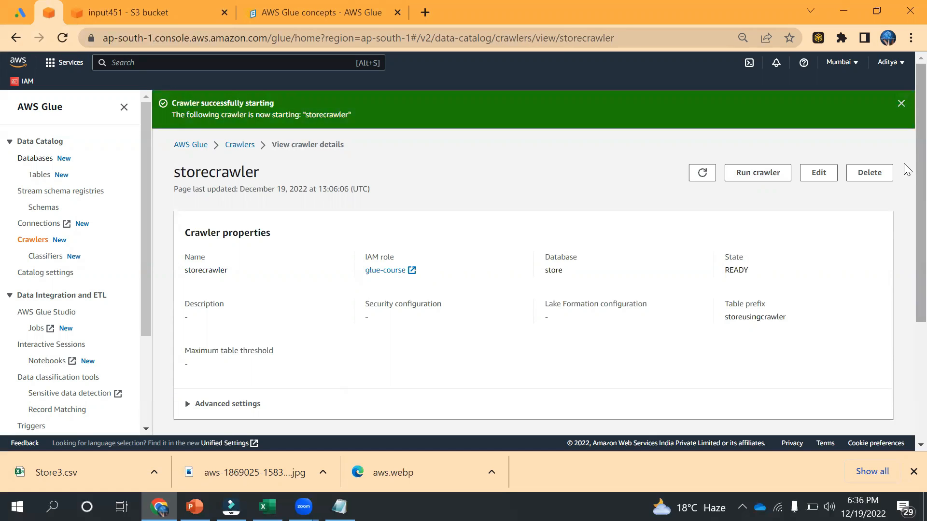
pyautogui.scroll(-3, 905, 285)
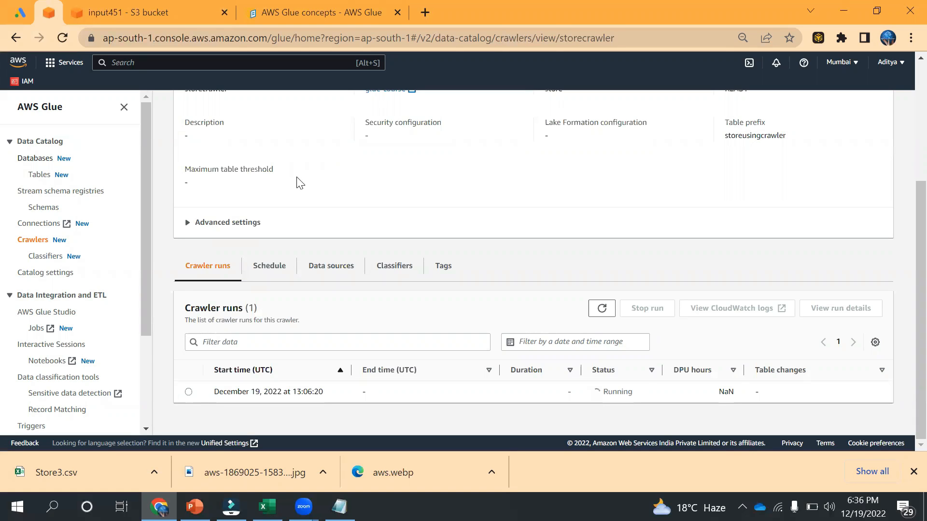
# Step: Refresh the list of crawler runs and view the crawl run summary of the table changes
pyautogui.click(601, 311)
pyautogui.click(602, 309)
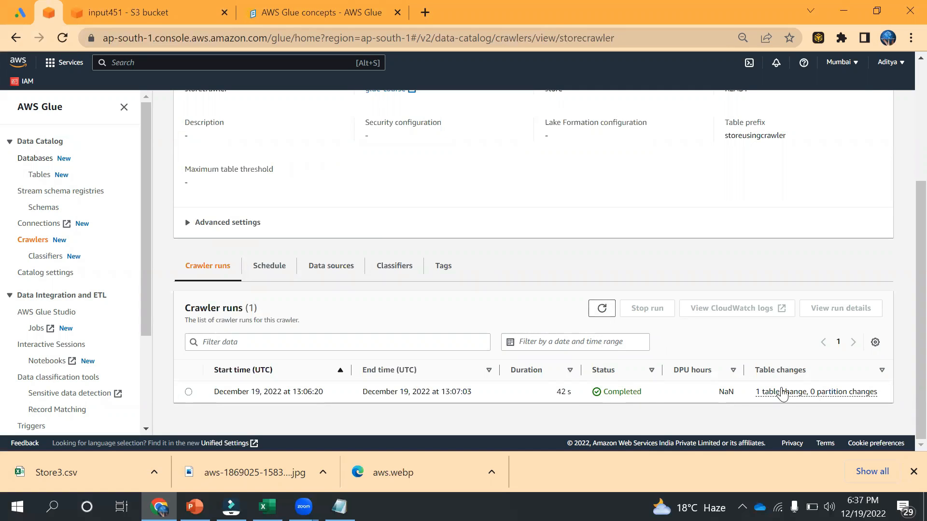
pyautogui.click(767, 393)
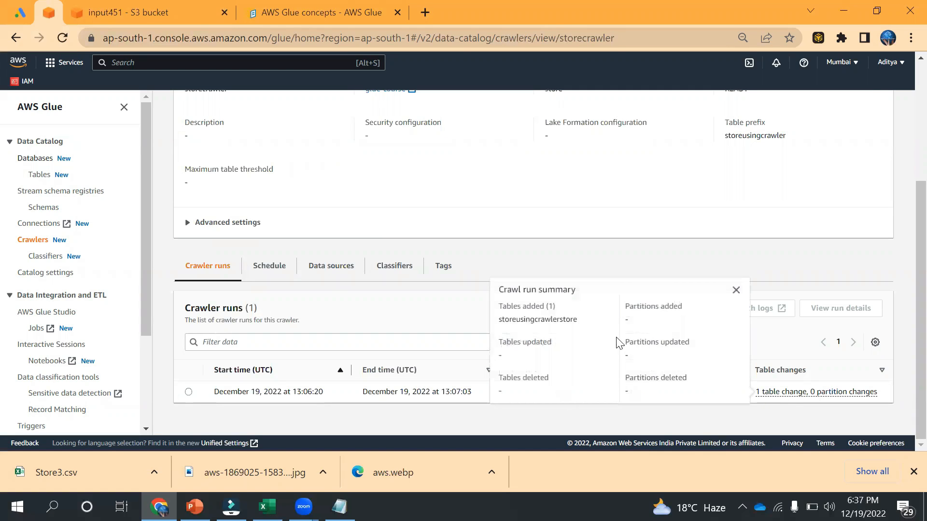
pyautogui.click(735, 290)
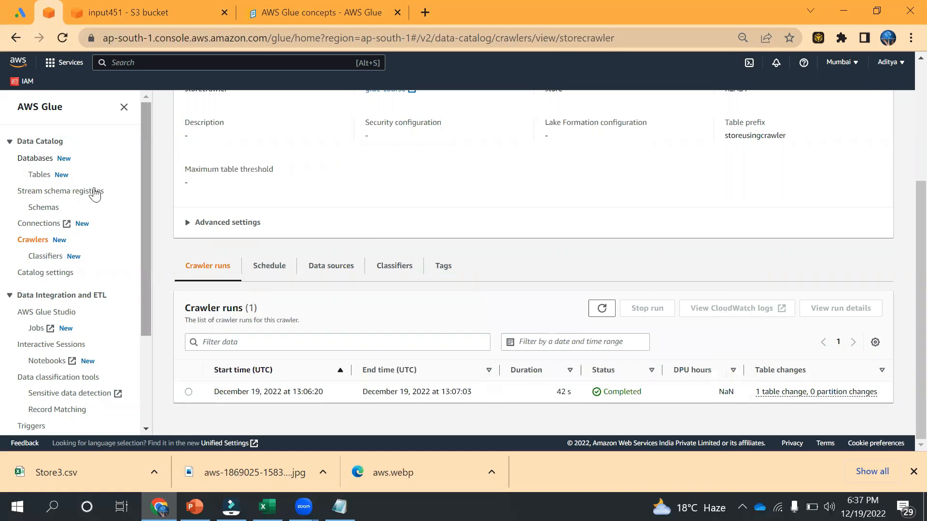
# Step: Open the storeusingcrawlerstore table from the refreshed list of tables and check its schema's column names against the data in Excel
pyautogui.click(39, 176)
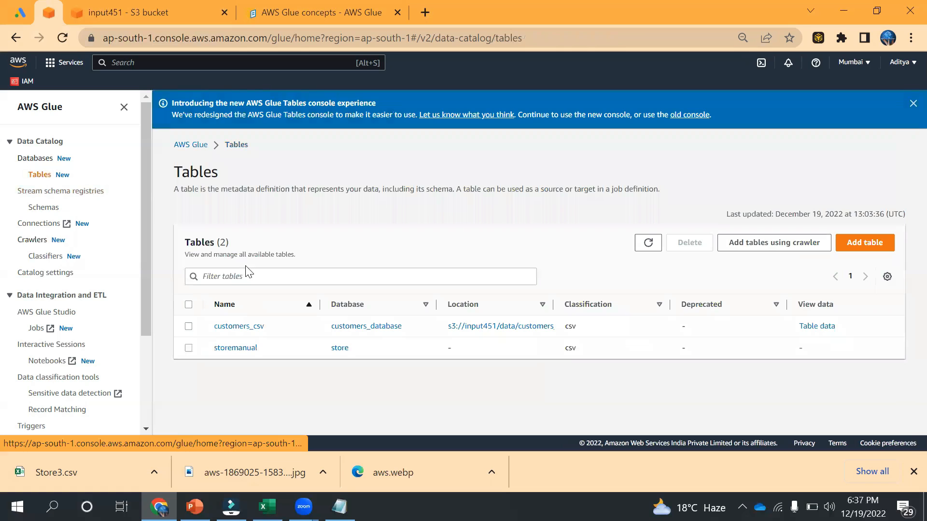
pyautogui.click(62, 44)
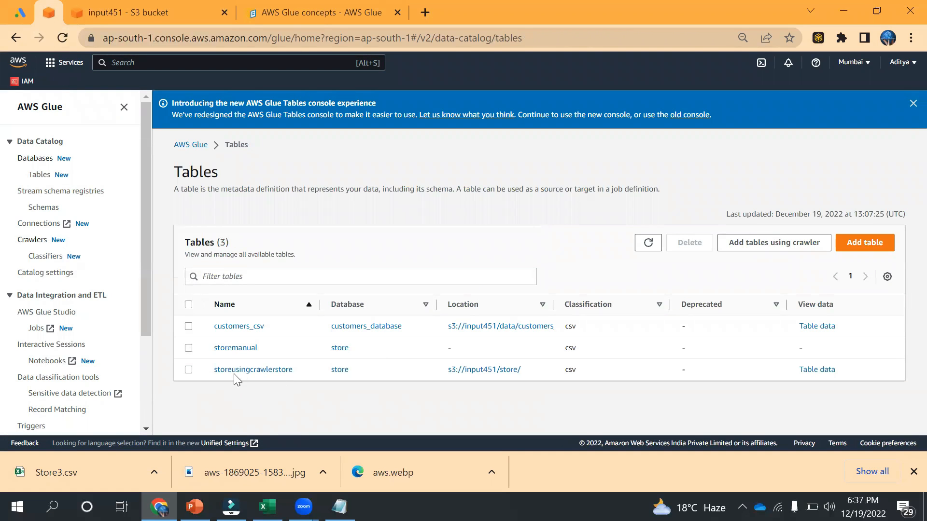
pyautogui.click(257, 369)
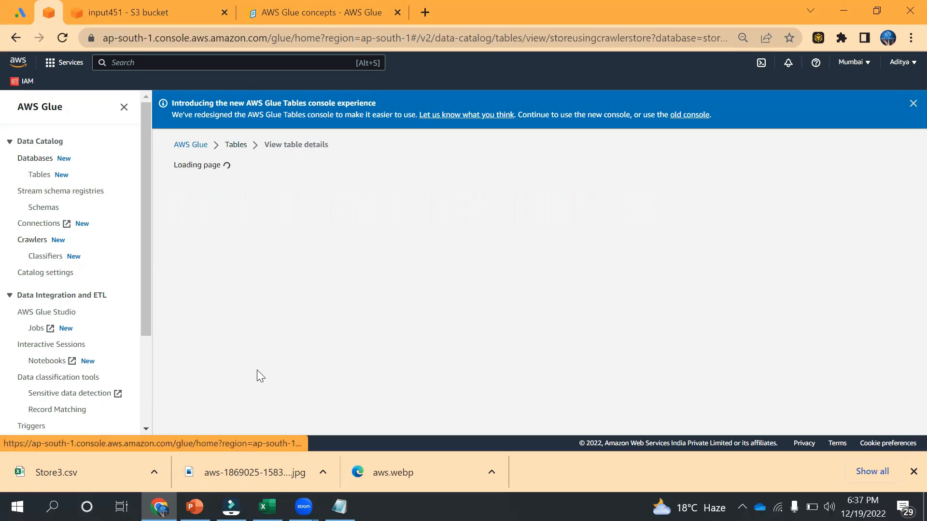
pyautogui.scroll(-6, 903, 184)
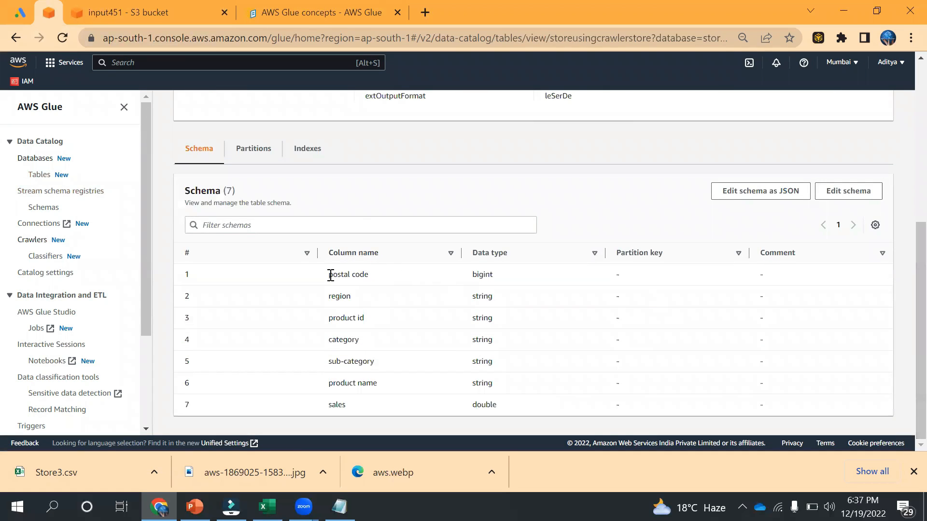
pyautogui.moveTo(327, 278); pyautogui.dragTo(382, 281)
pyautogui.moveTo(326, 304); pyautogui.dragTo(381, 298)
pyautogui.moveTo(330, 326); pyautogui.dragTo(392, 321)
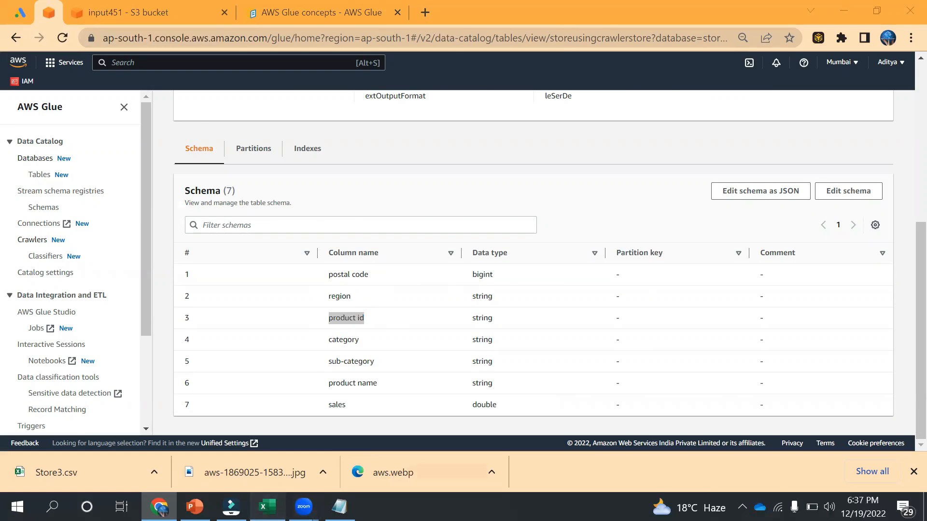
pyautogui.click(267, 507)
pyautogui.click(267, 506)
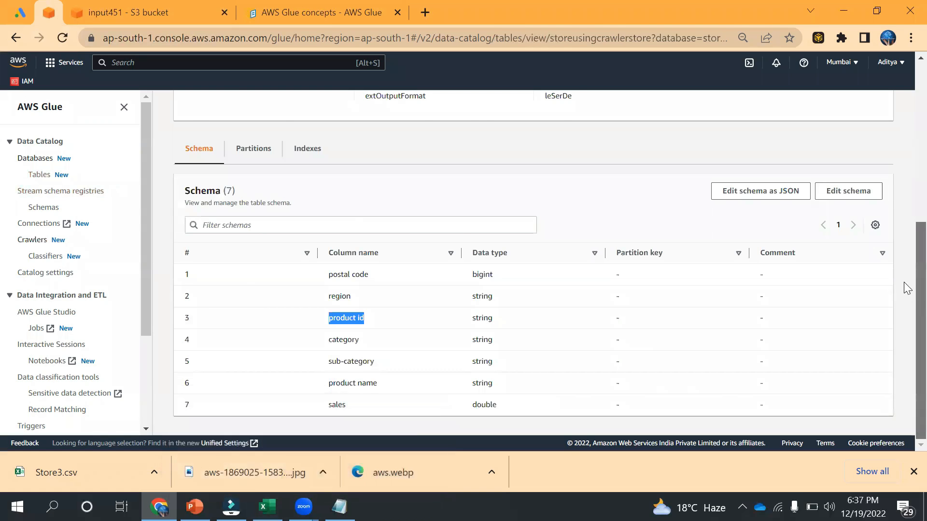
# Step: Examine the storeusingcrawlerstore table's details, including location, classification and formats, together with its schema
pyautogui.scroll(6, 904, 284)
pyautogui.scroll(-3, 904, 290)
pyautogui.scroll(-2, 907, 290)
pyautogui.scroll(5, 905, 355)
pyautogui.scroll(-5, 905, 355)
pyautogui.scroll(5, 907, 293)
pyautogui.scroll(-4, 903, 275)
pyautogui.scroll(-1, 907, 328)
pyautogui.scroll(5, 907, 328)
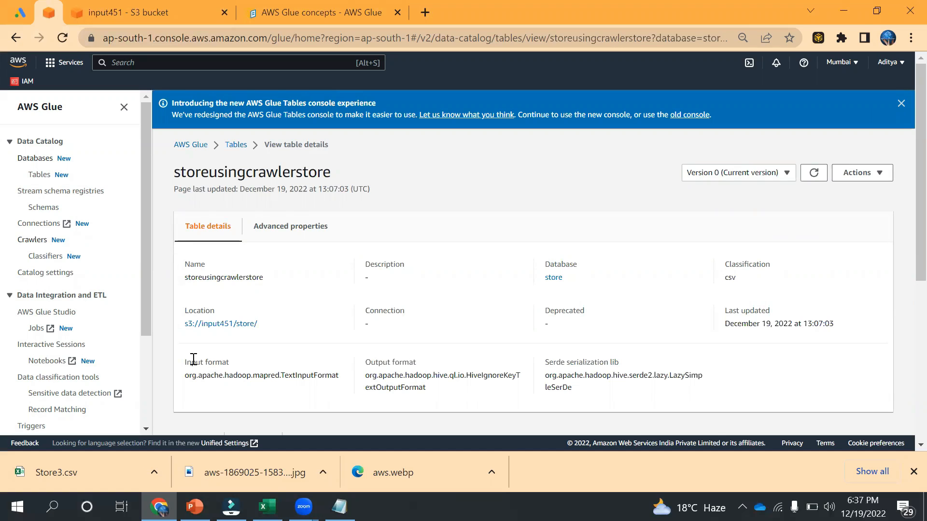
pyautogui.moveTo(147, 318); pyautogui.dragTo(152, 393)
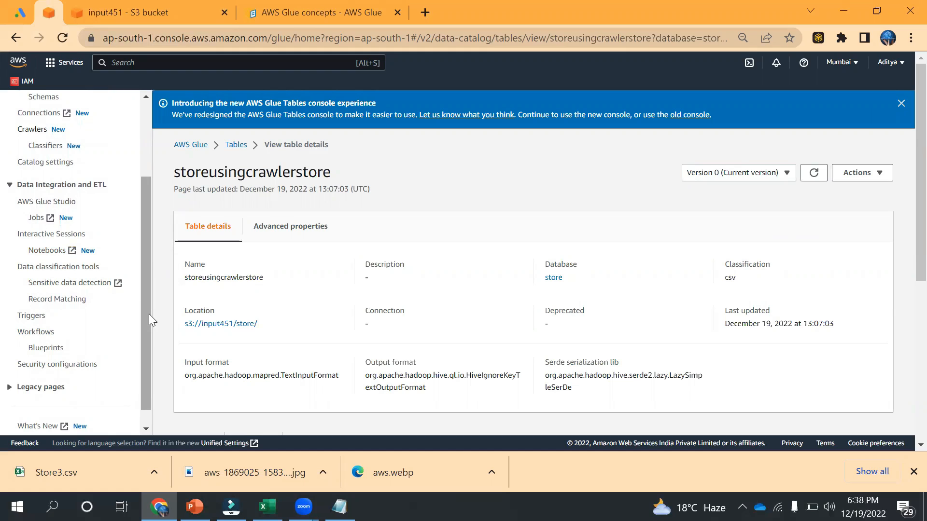
pyautogui.moveTo(146, 302); pyautogui.dragTo(142, 139)
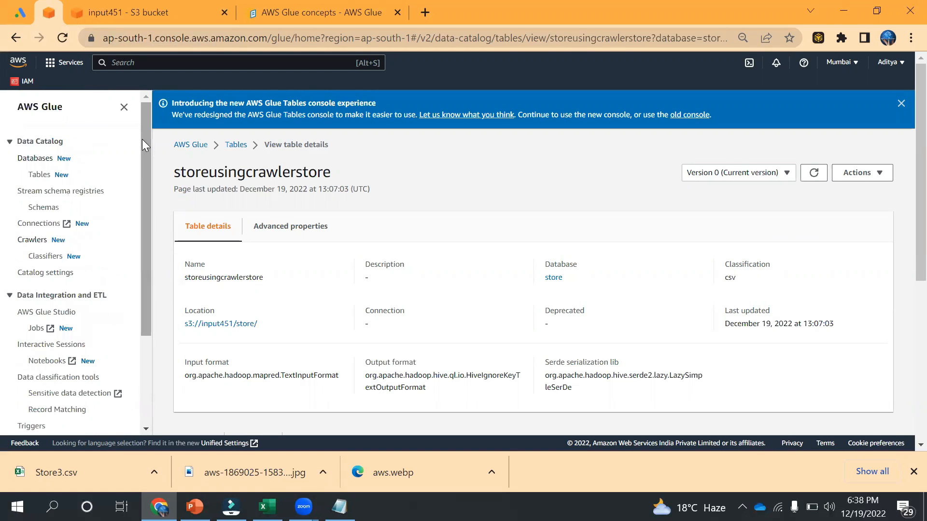